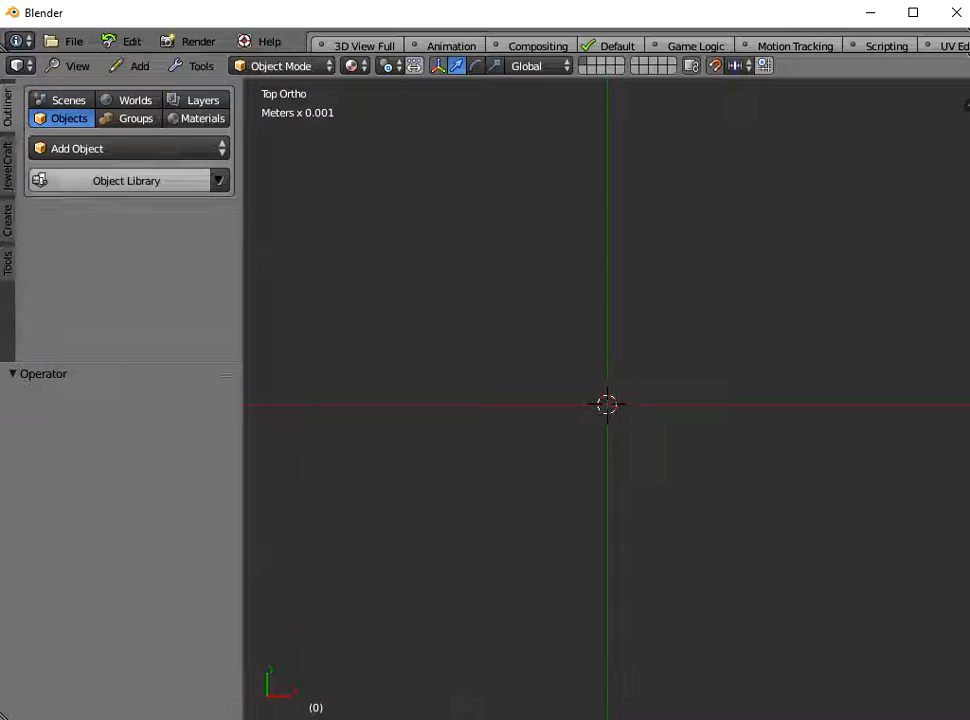
- Add the Achtknoten Curve Pattern (001) from the Jewellery - Pendants object library and place it at the scene origin
left_click(124, 181)
left_click(131, 203)
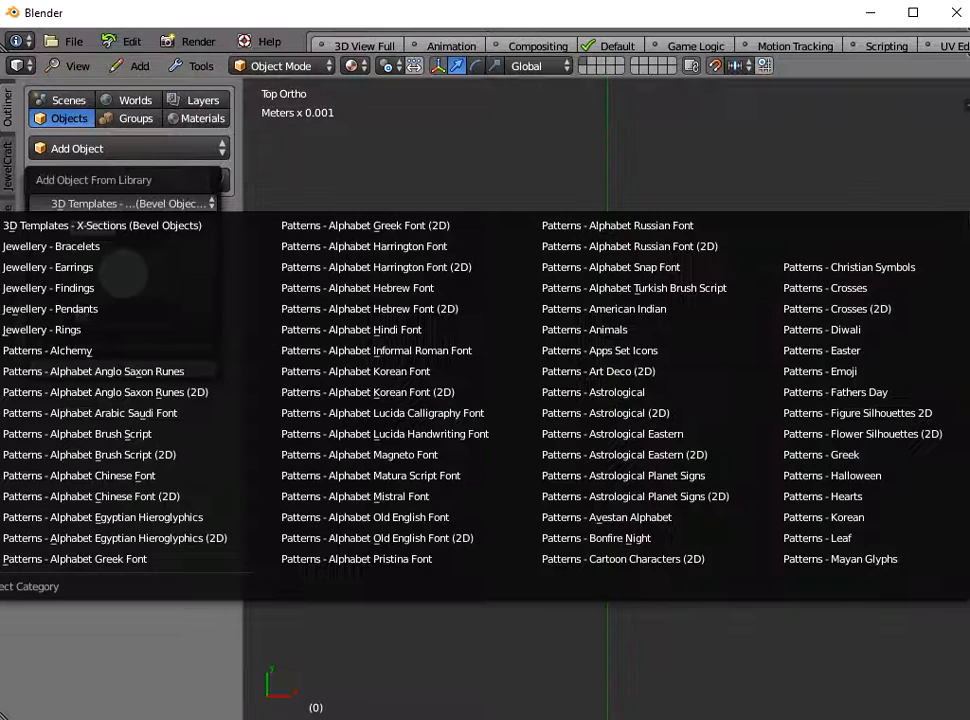
left_click(60, 305)
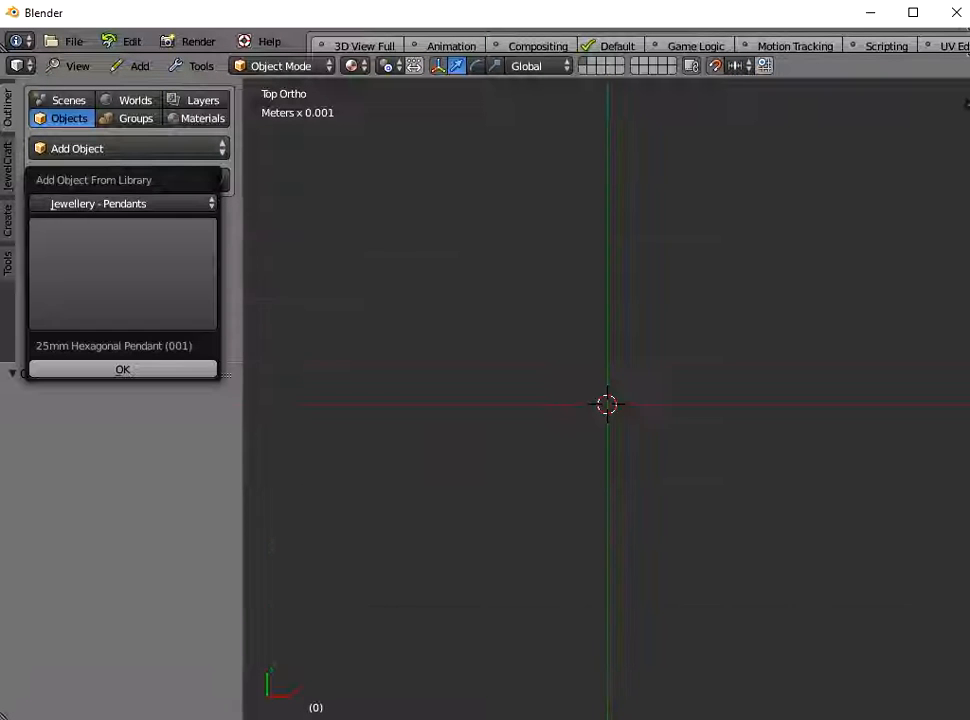
left_click(122, 276)
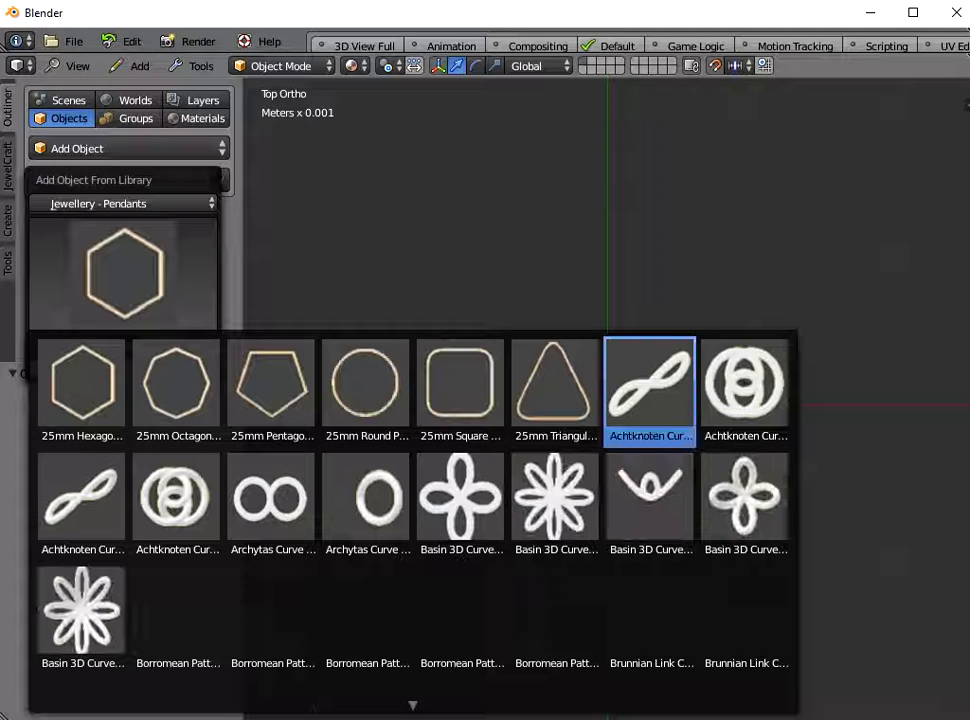
left_click(650, 390)
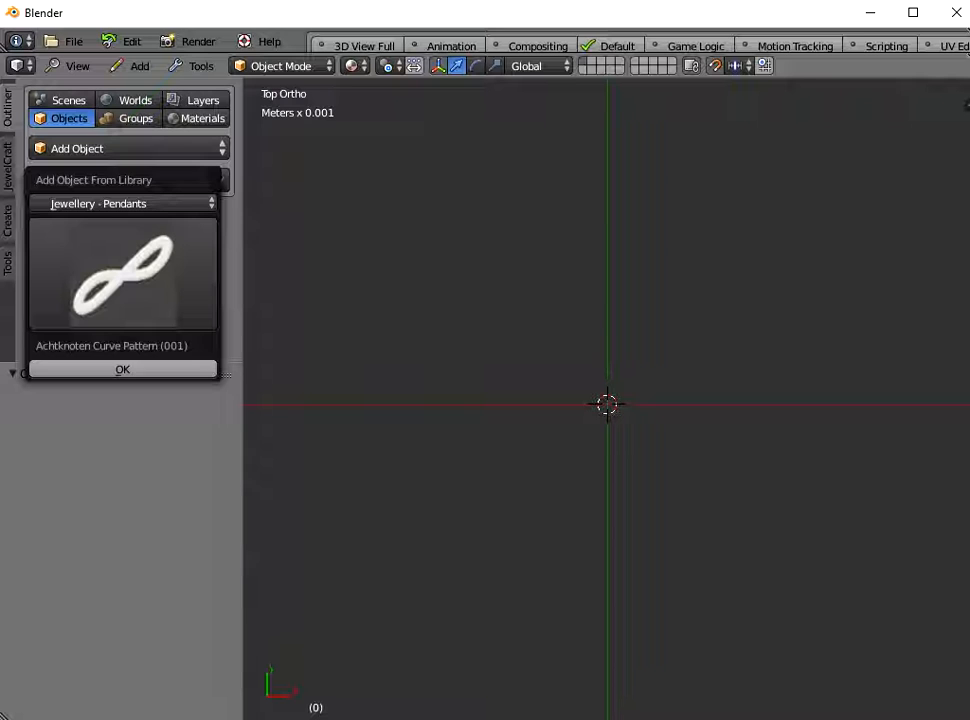
left_click(122, 369)
scroll(607, 404, "down", 4)
scroll(598, 438, "down", 1)
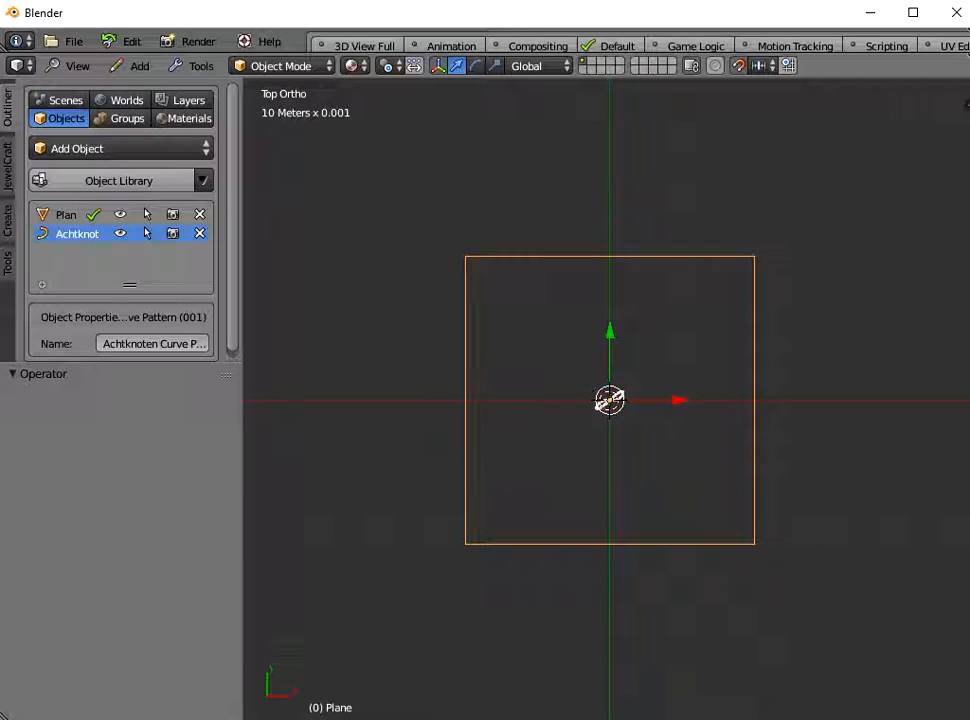
left_click(610, 400)
scroll(607, 404, "up", 10)
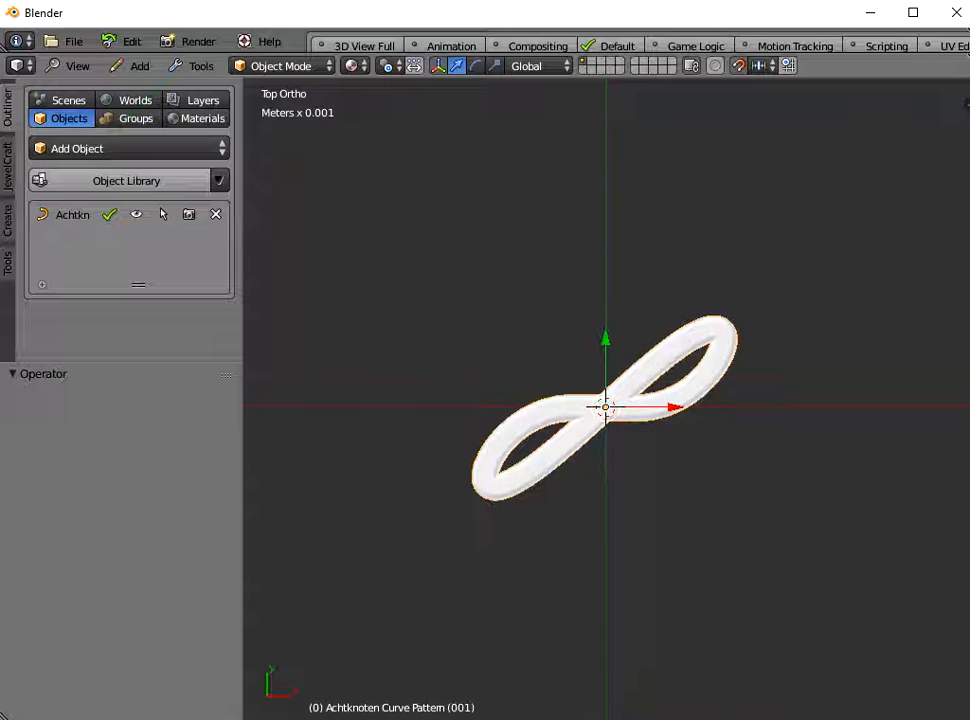
- Start the screencast key display and show the Achtknoten curve's modifiers
key("n")
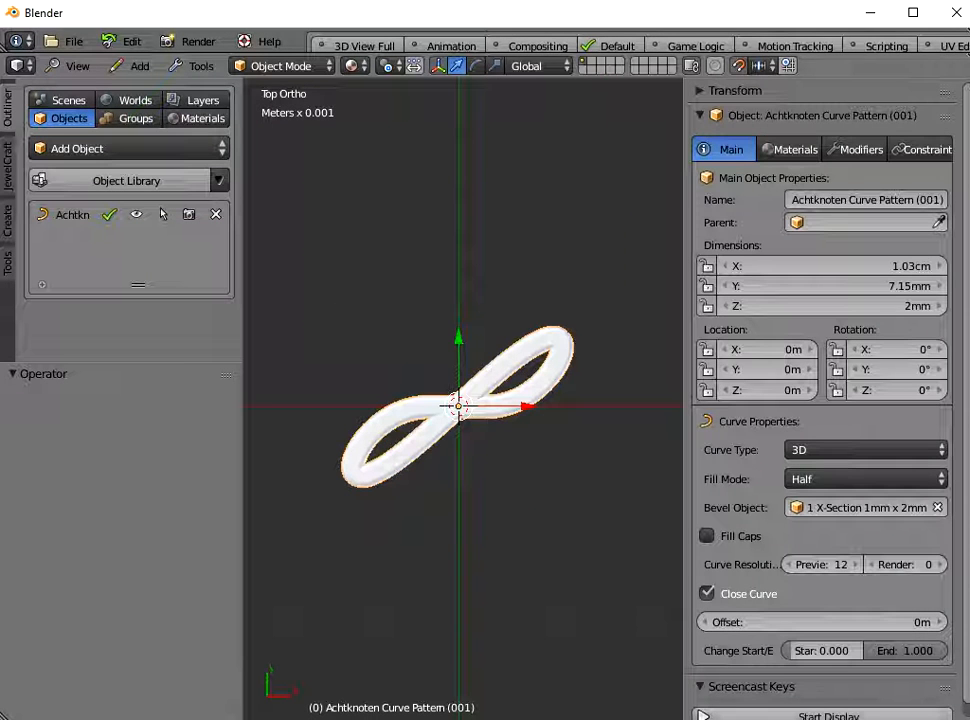
left_click(815, 715)
left_click(752, 687)
scroll(520, 420, "down", 1)
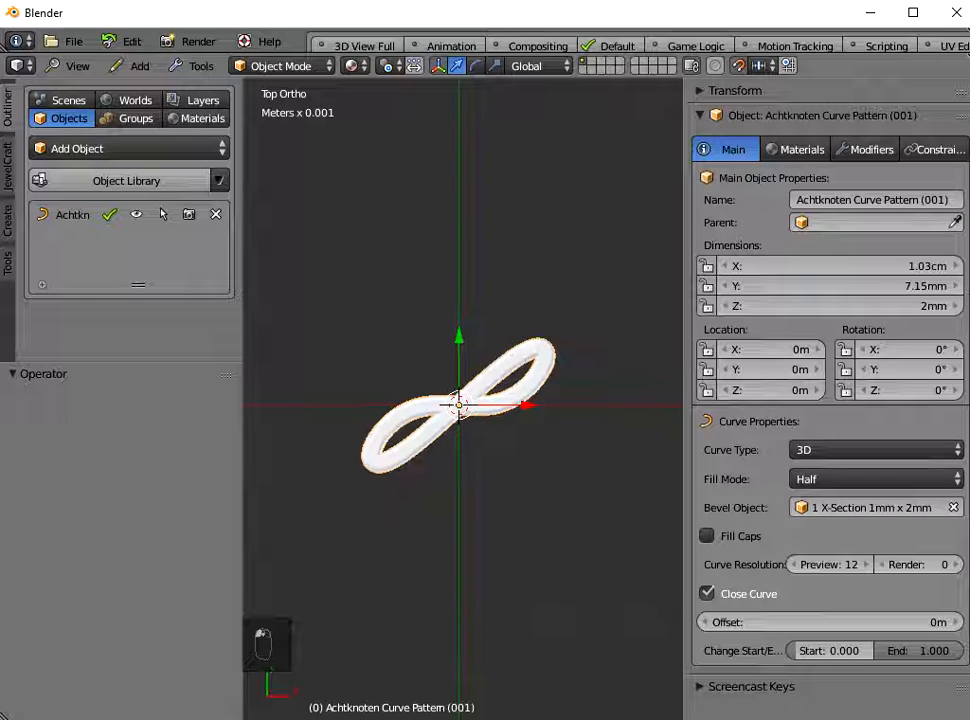
left_click(866, 149)
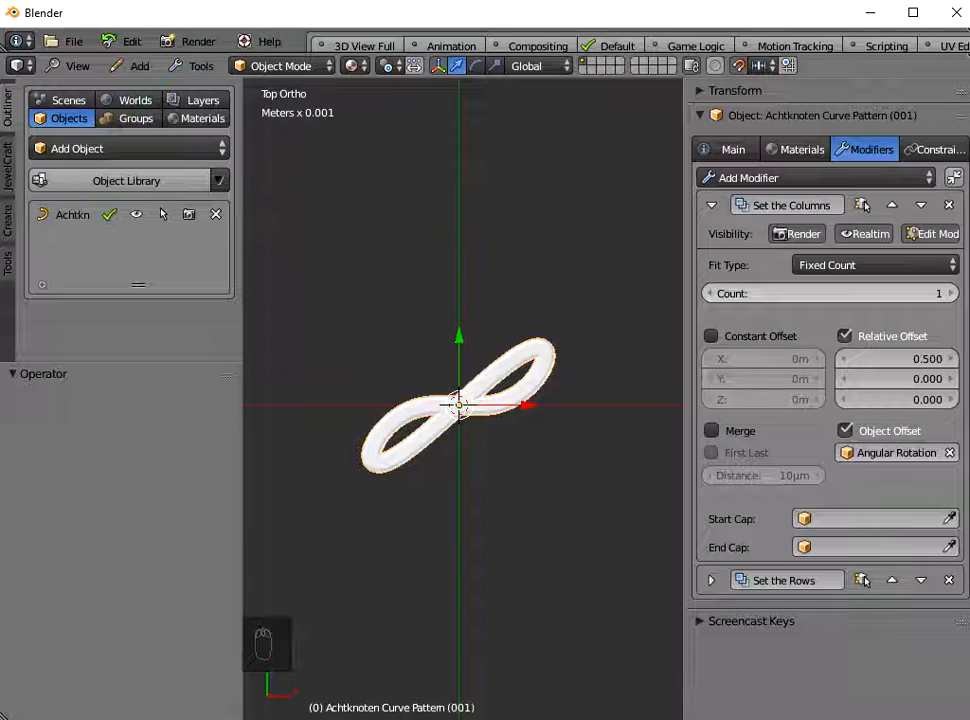
- Try a Set the Columns array count of 3 with Angular Rotation as the offset object, and return the count to 1
left_click(950, 293)
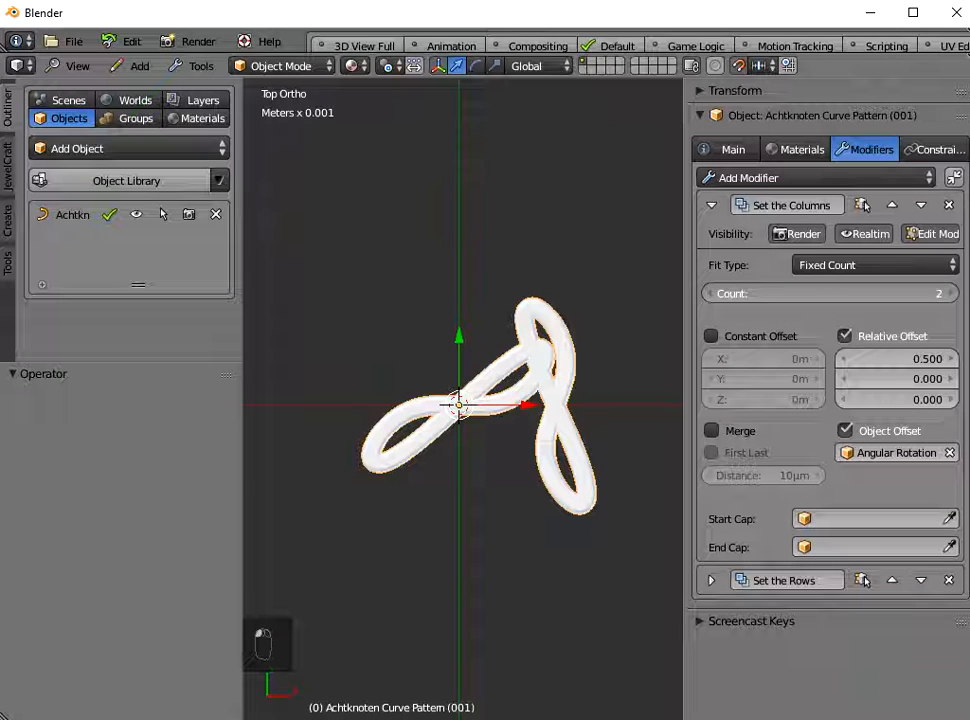
left_click(950, 293)
left_click(896, 453)
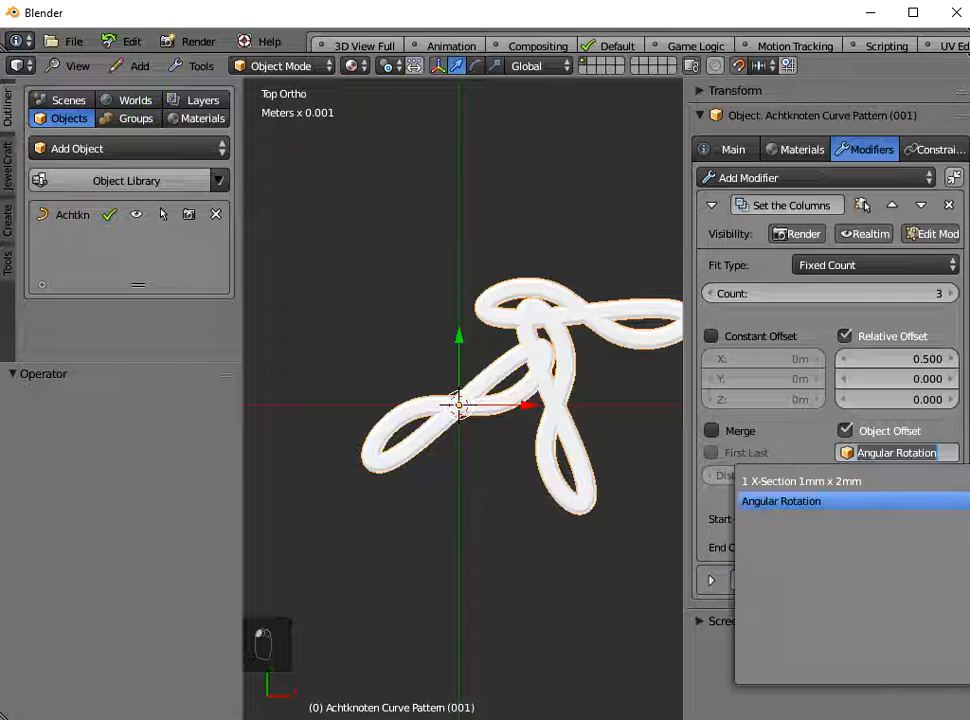
left_click(880, 502)
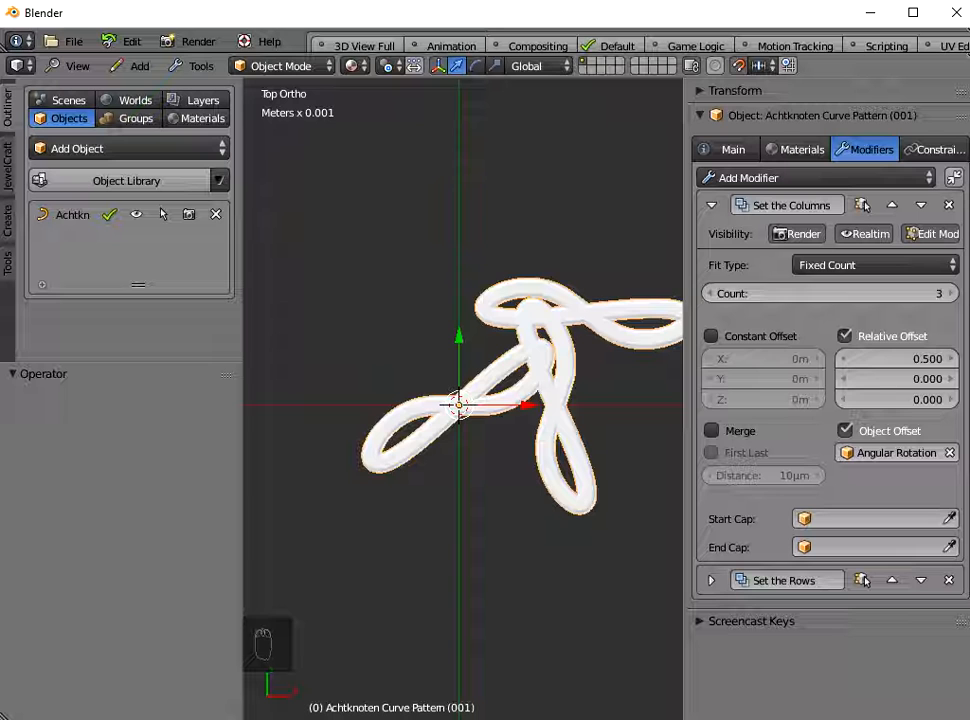
left_click(709, 293)
left_click(709, 293)
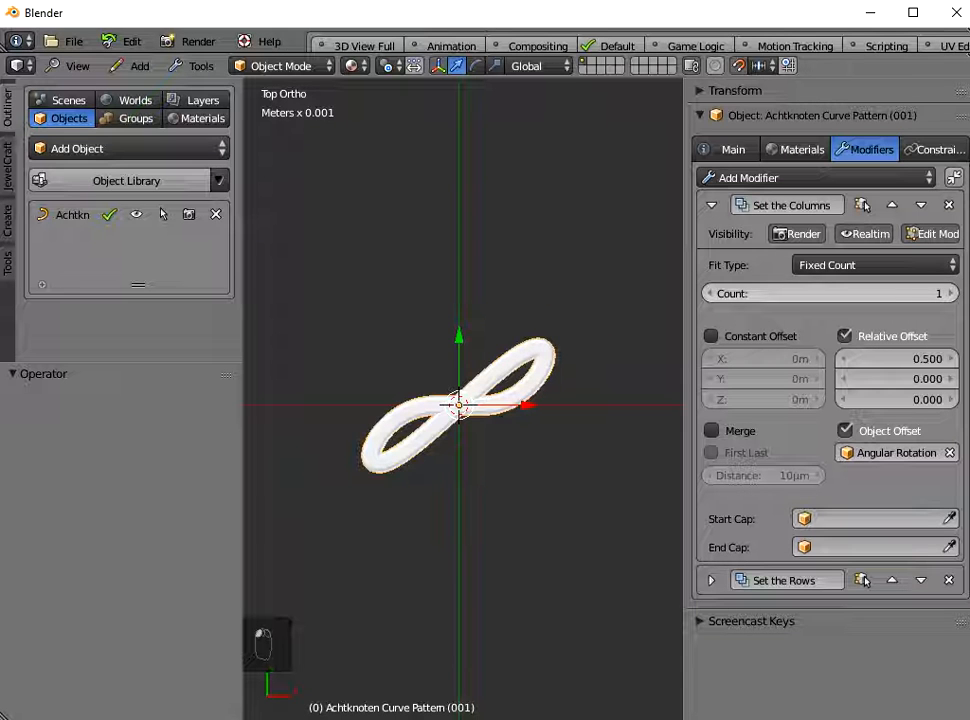
- Set the count of the Set the Columns array modifier to 5
left_click(950, 293)
left_click(950, 293)
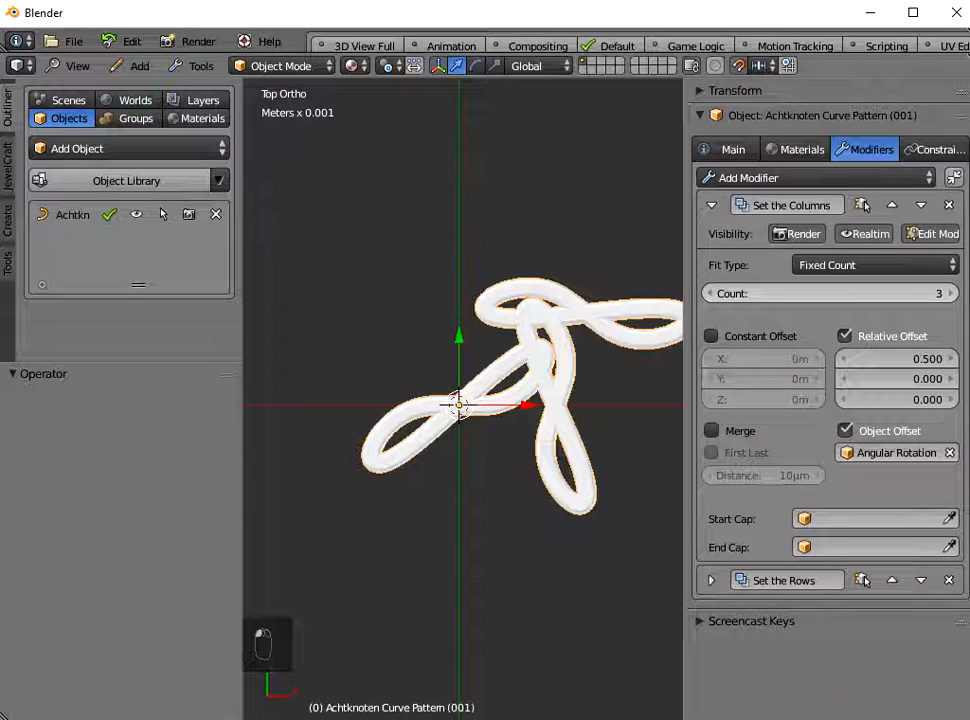
left_click(950, 293)
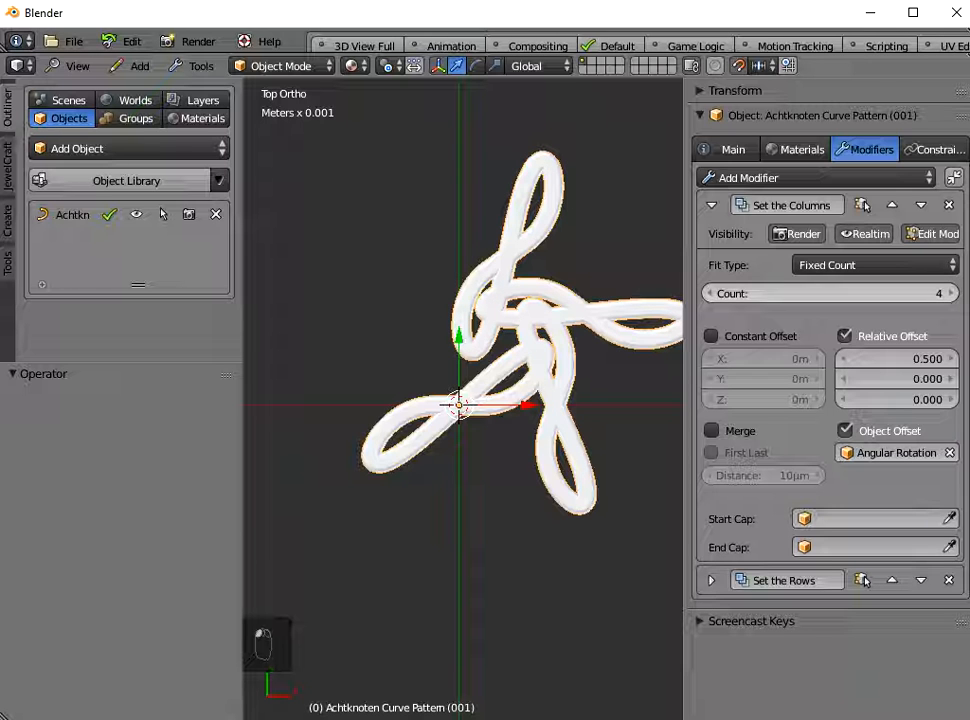
left_click(950, 293)
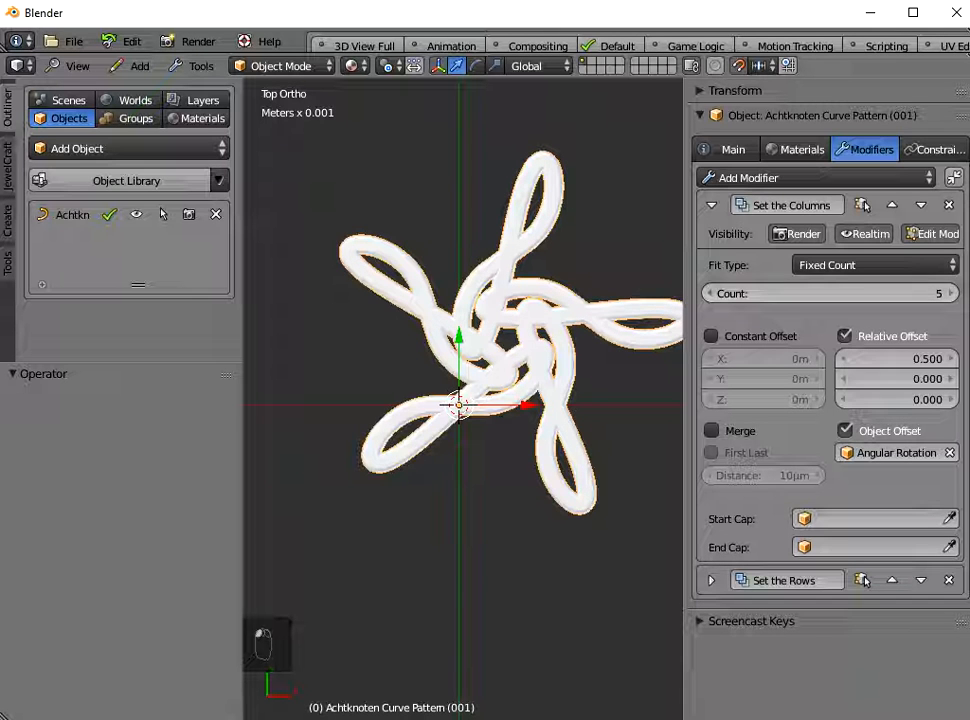
- Set the first relative offset value of the Set the Columns array to 0.600 to spread the five copies
left_click(844, 359)
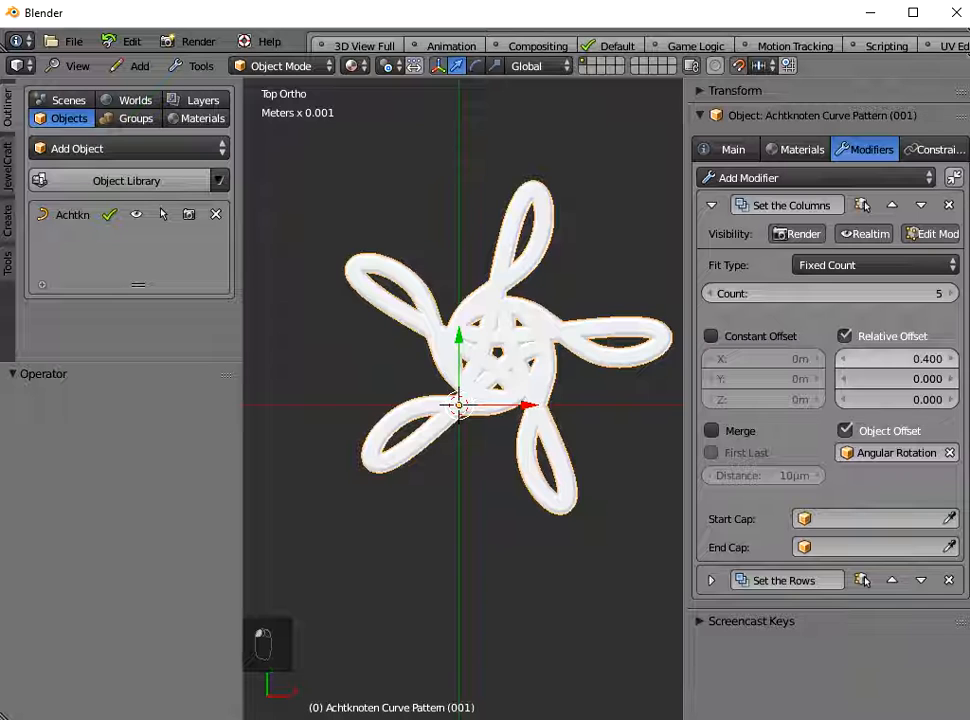
left_click(950, 359)
left_click(950, 359)
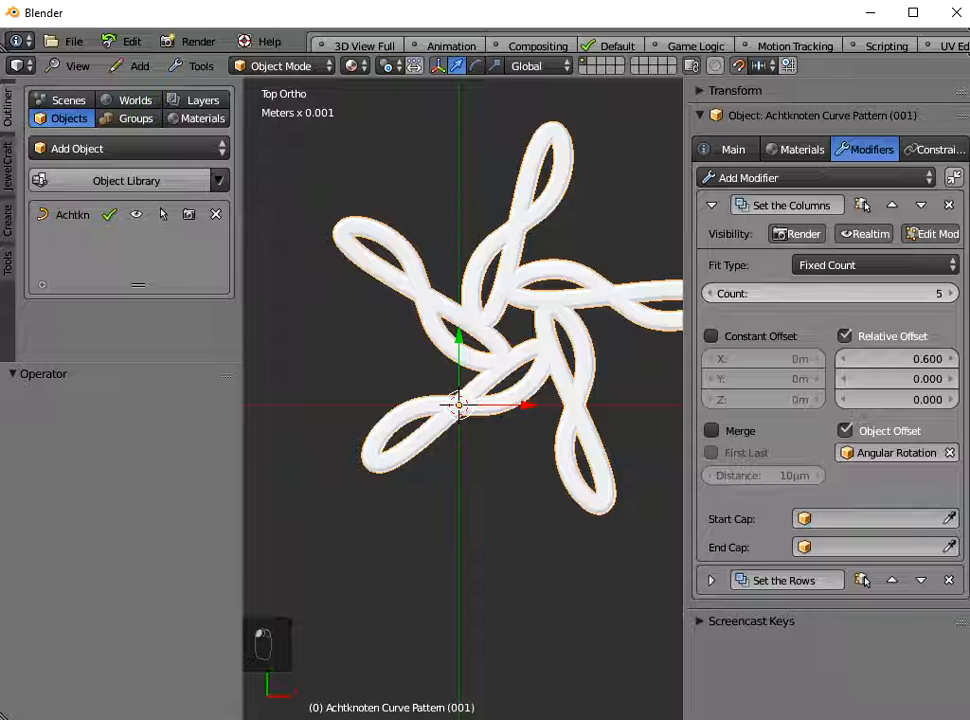
scroll(667, 302, "down", 2)
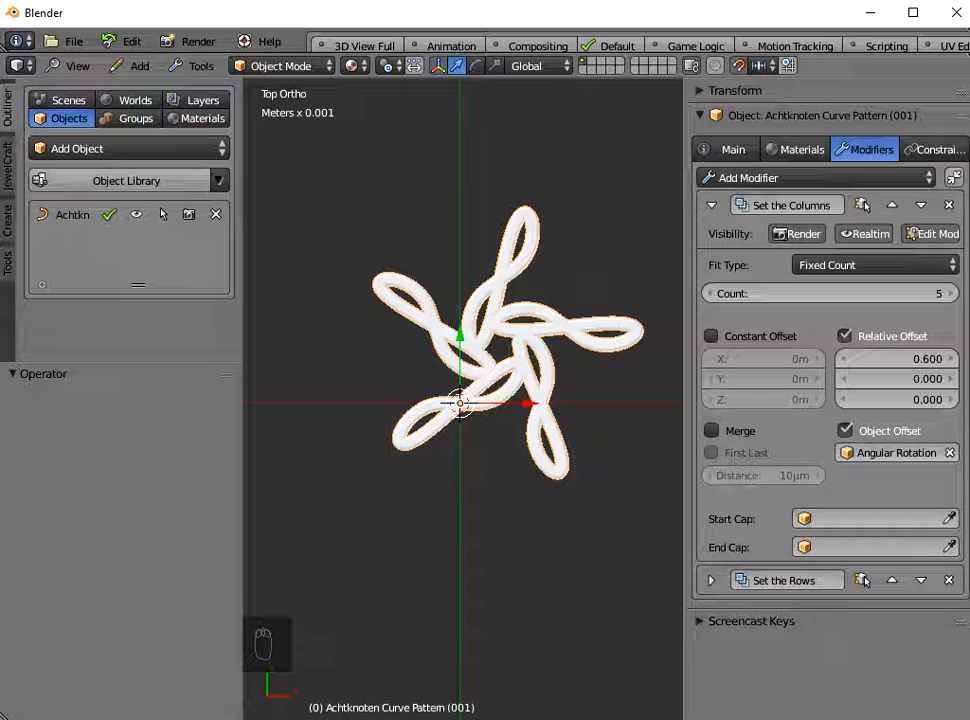
- Export the five-armed pattern as a Wavefront (.obj) file to the Desktop
left_click(73, 41)
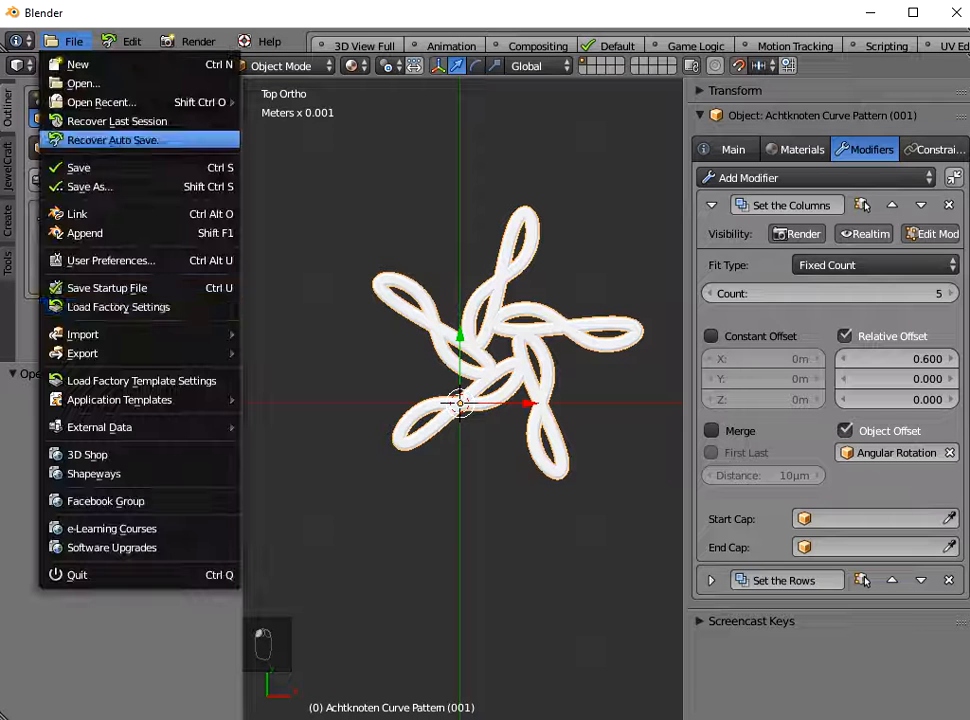
mouse_move(90, 353)
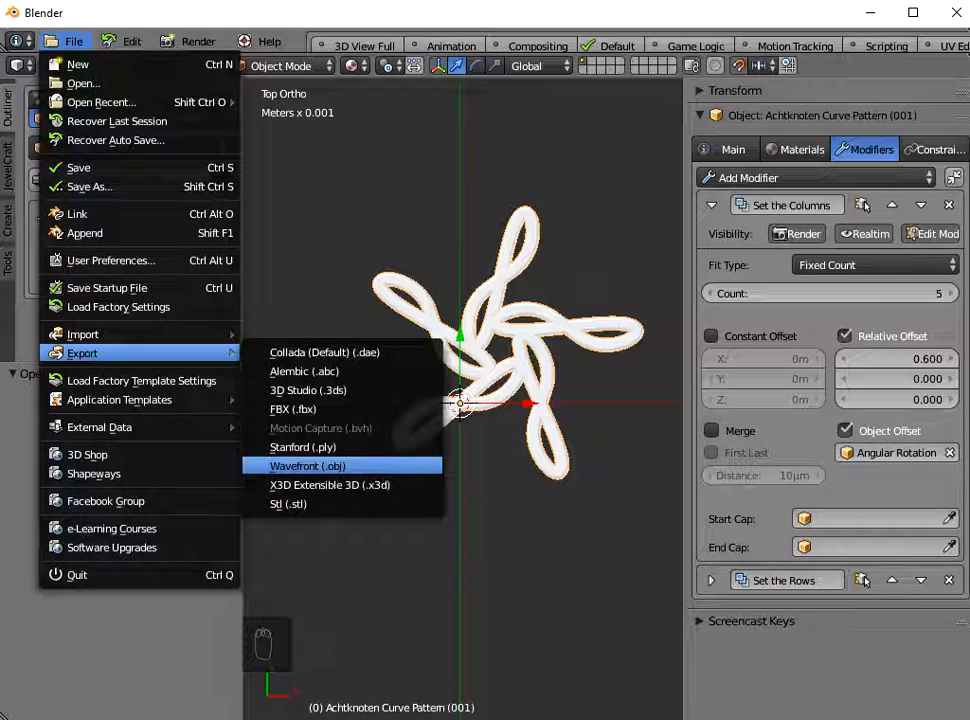
left_click(307, 466)
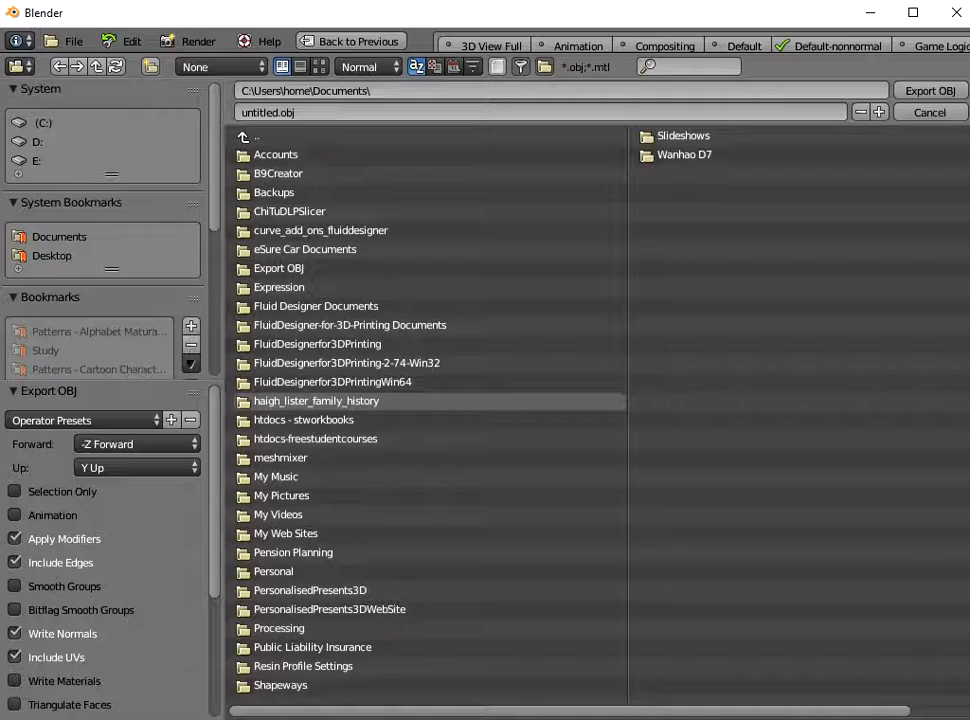
left_click(46, 255)
left_click(272, 288)
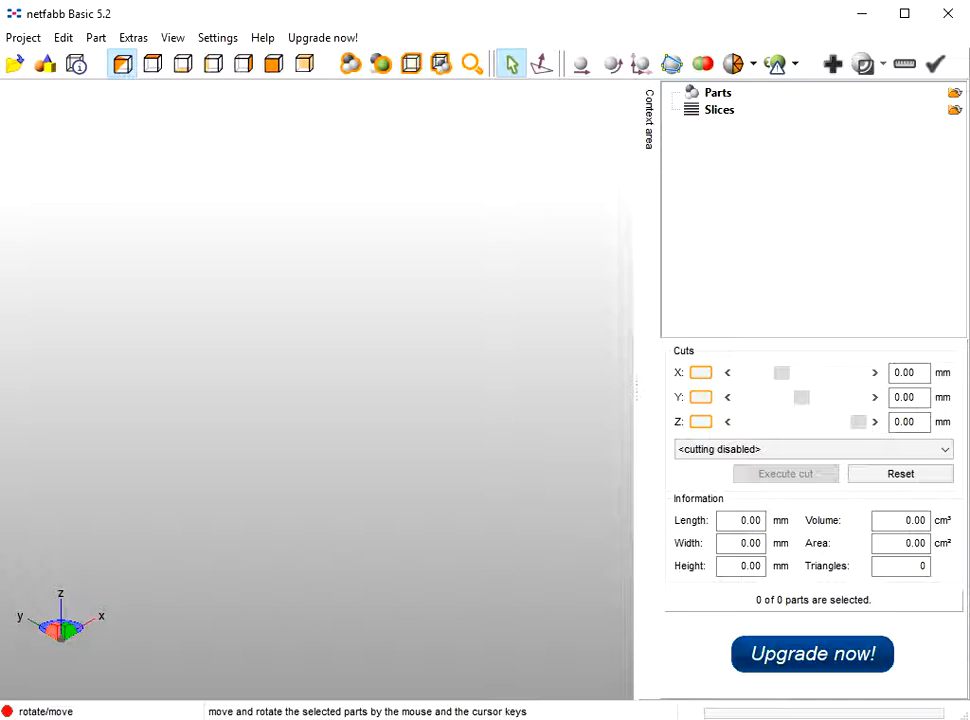
- Switch to netfabb Basic and open the exported test model
left_click(23, 37)
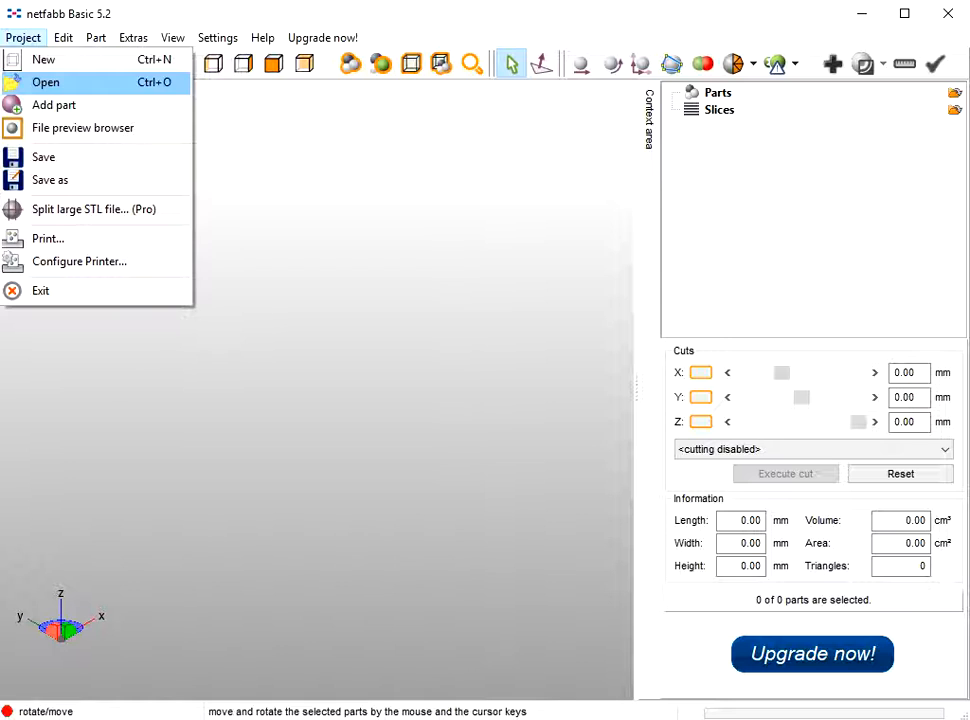
left_click(46, 82)
double_click(324, 179)
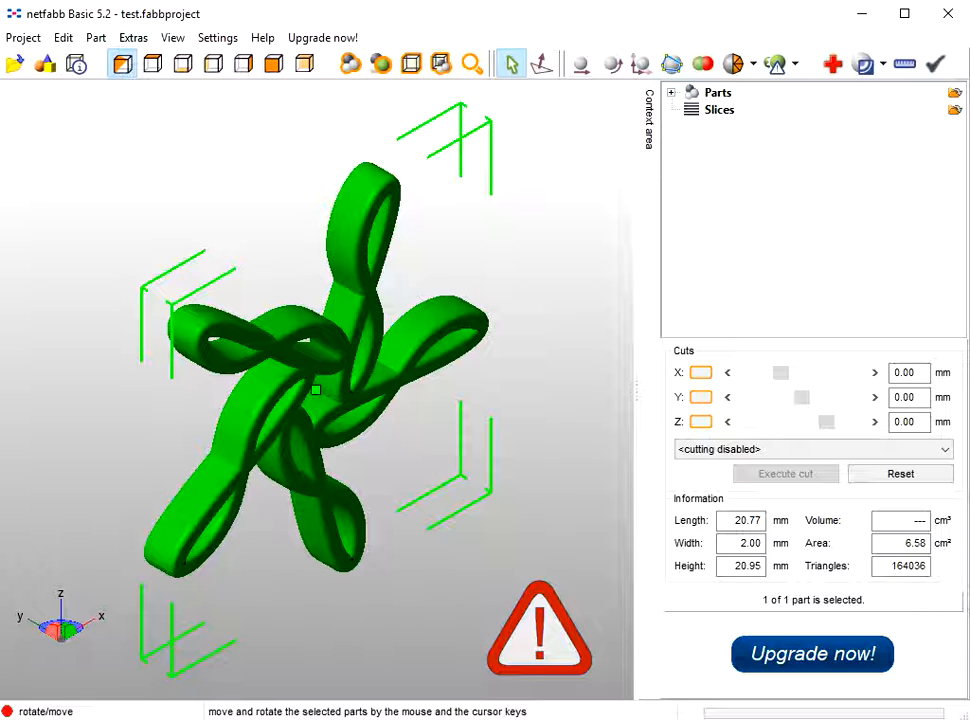
- Rotate the test part 90° about the X axis so that it lies flat
left_click(96, 38)
left_click(130, 239)
left_click(547, 371)
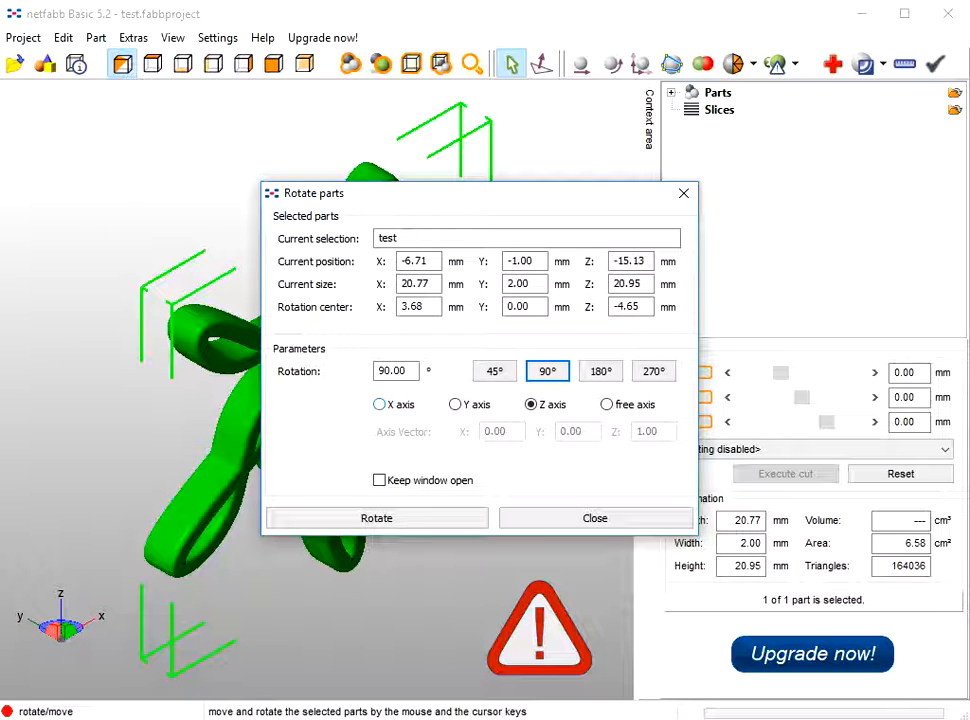
left_click(379, 404)
left_click(376, 518)
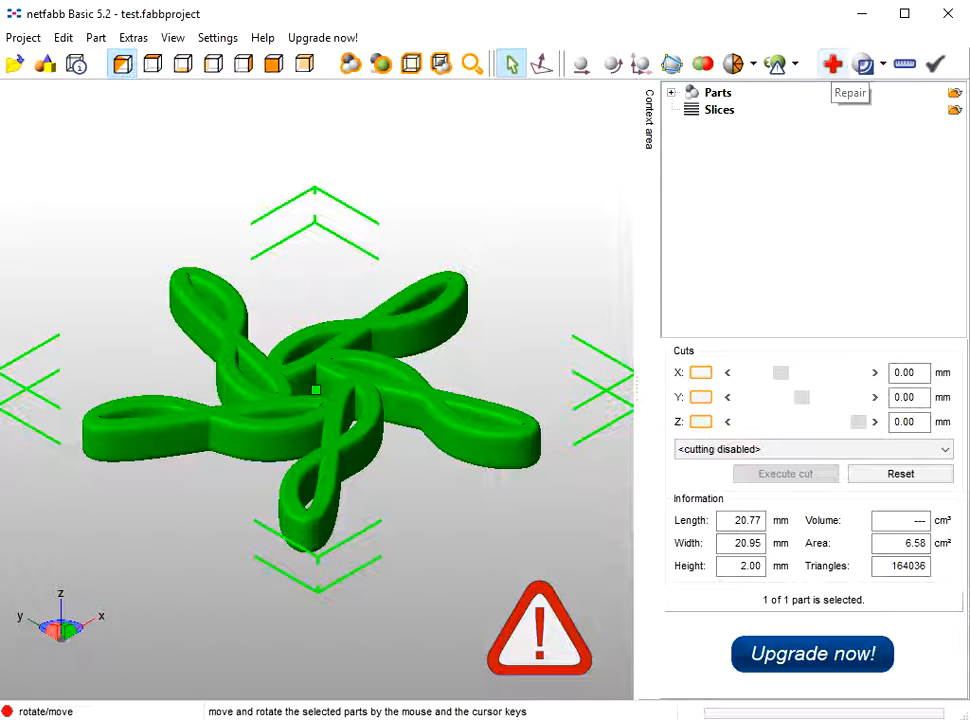
- Run the default automatic repair on the test part and apply it, removing the old part
left_click(832, 64)
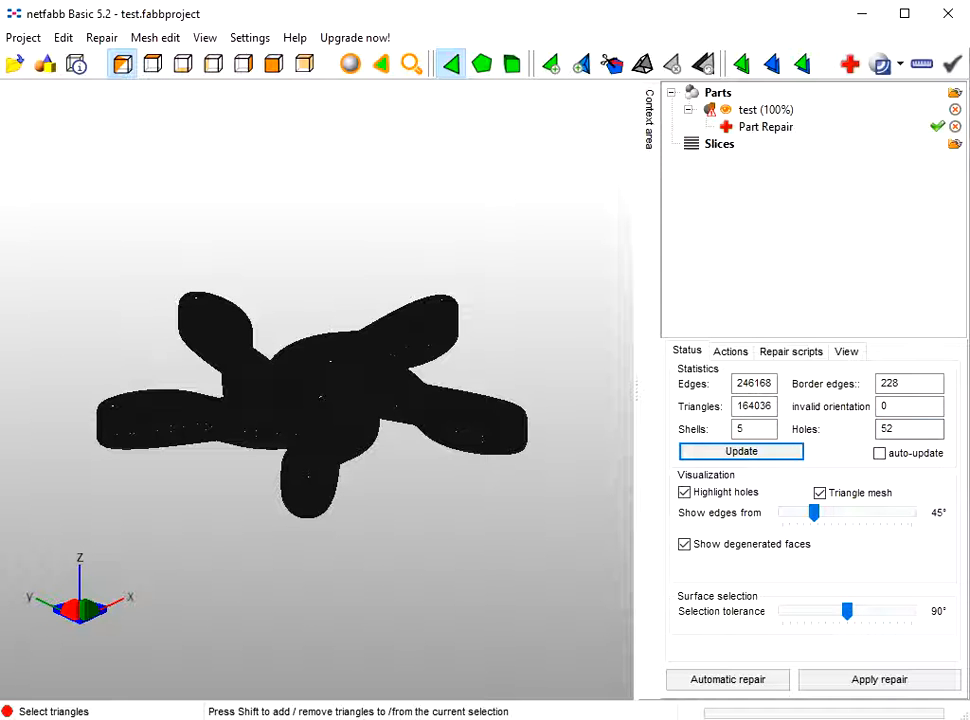
double_click(889, 384)
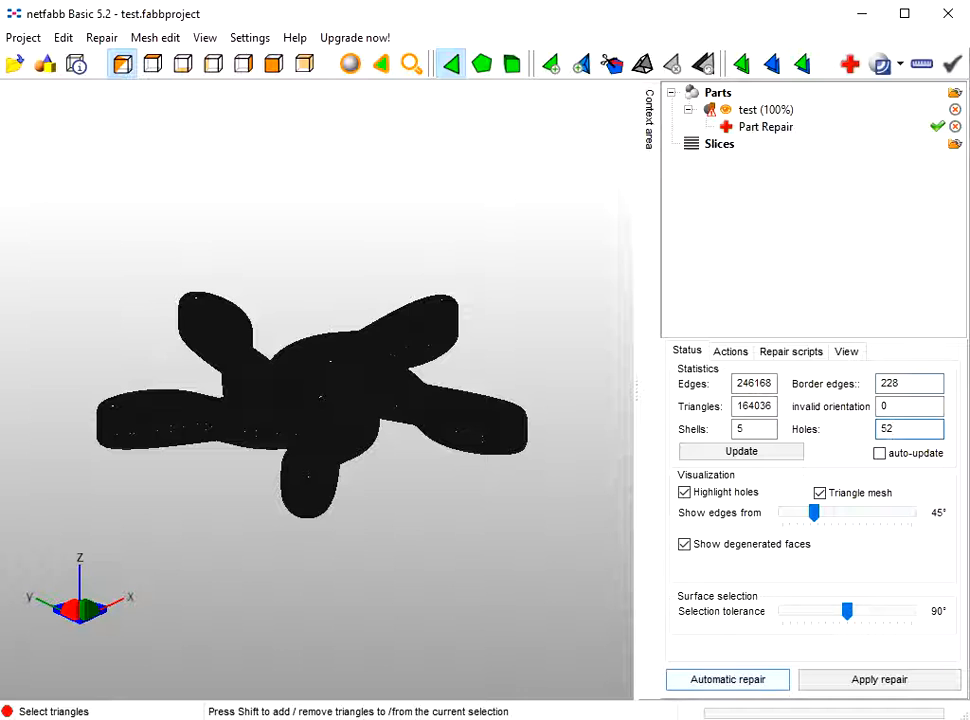
left_click(727, 679)
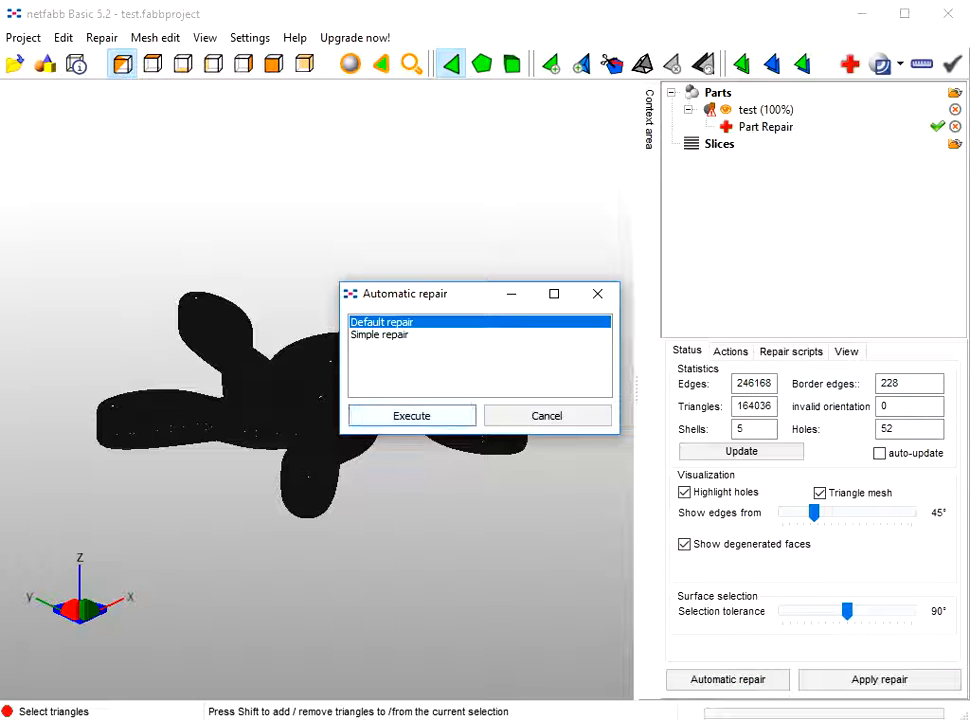
key("Return")
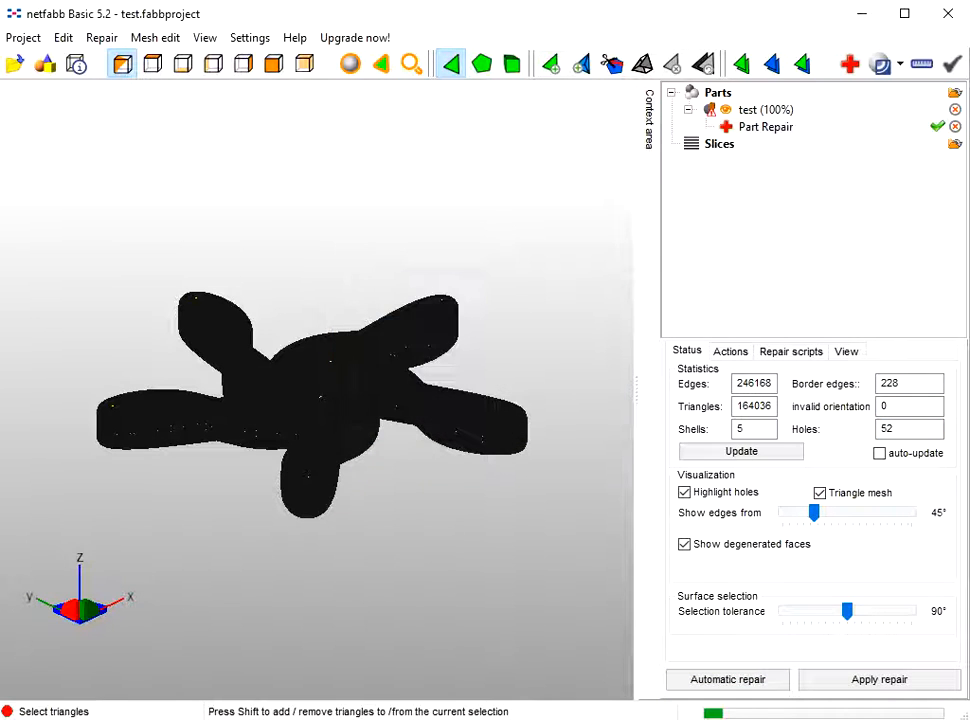
left_click(740, 451)
left_click(879, 680)
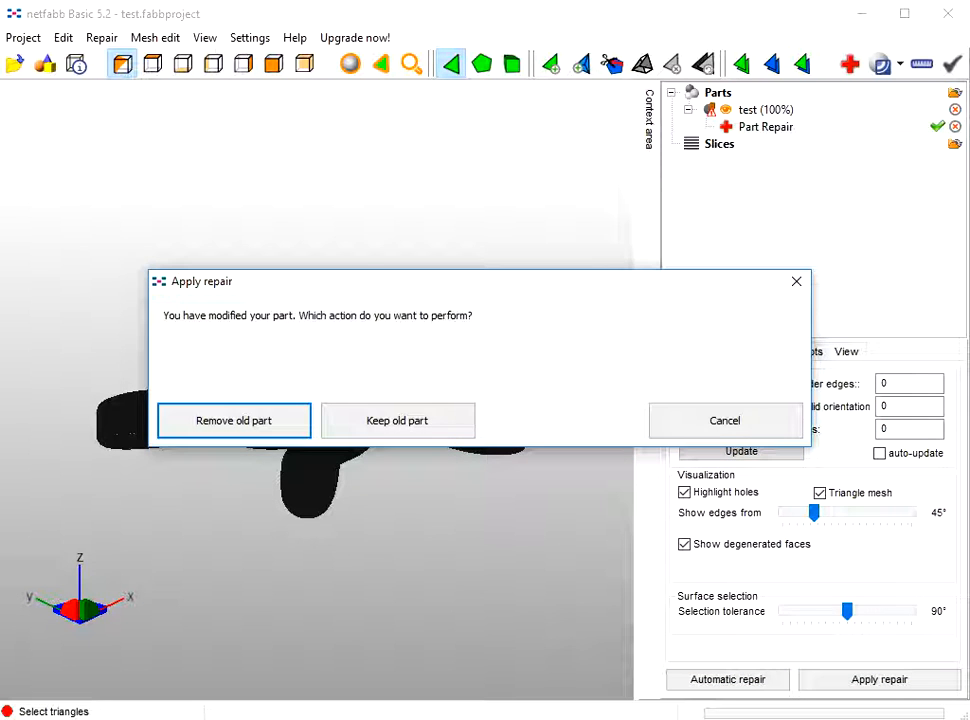
left_click(234, 421)
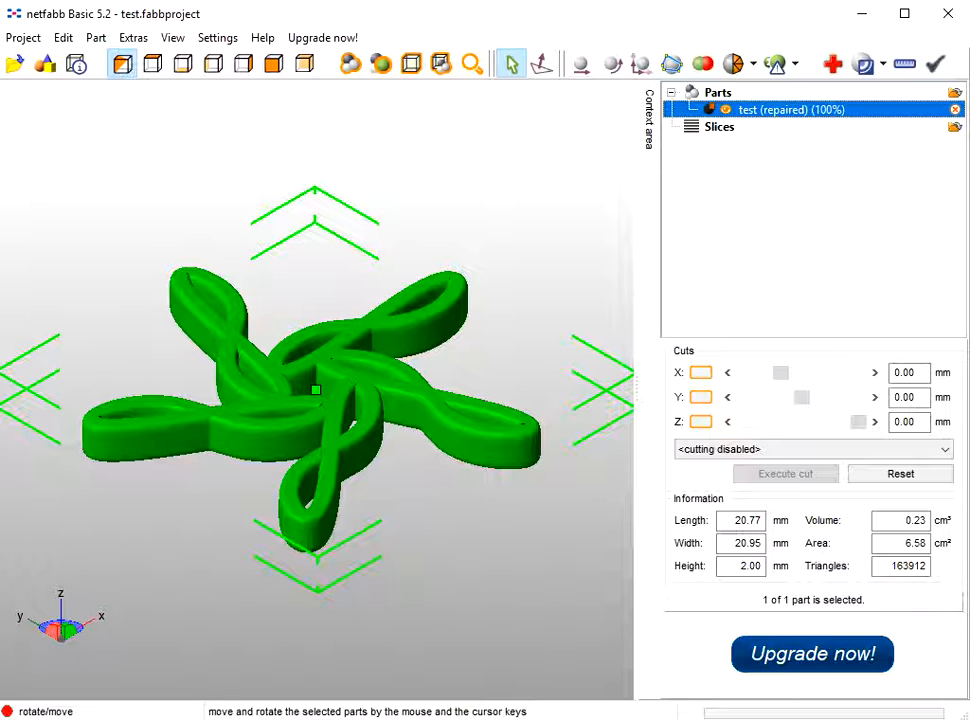
- Export the repaired test part as a Wavefront OBJ to the Desktop, replacing the existing test.obj
left_click(133, 37)
mouse_move(96, 37)
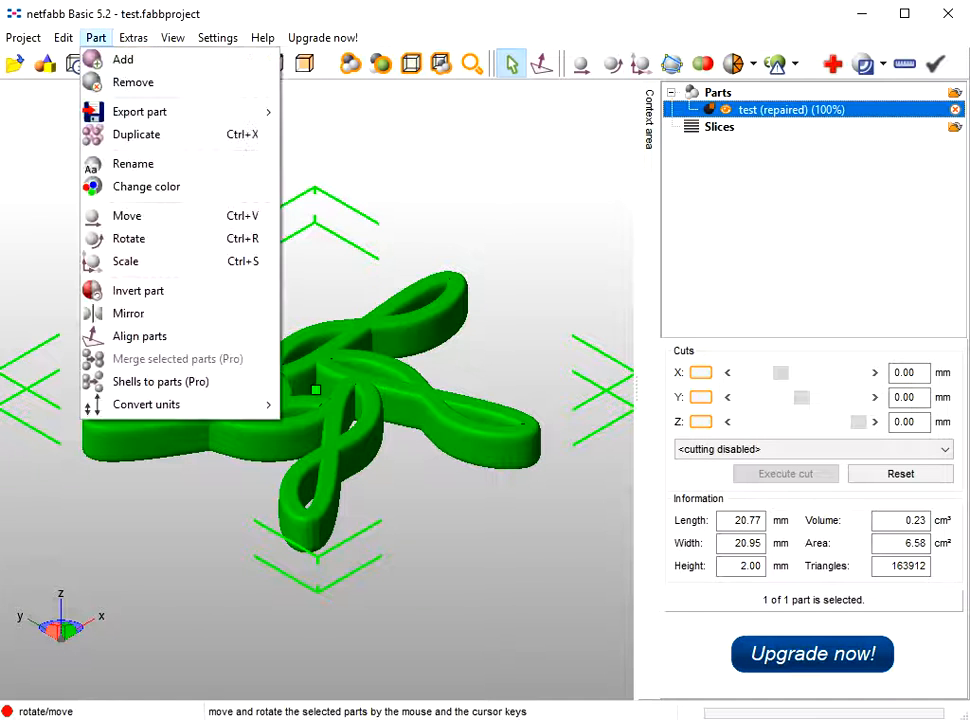
mouse_move(140, 111)
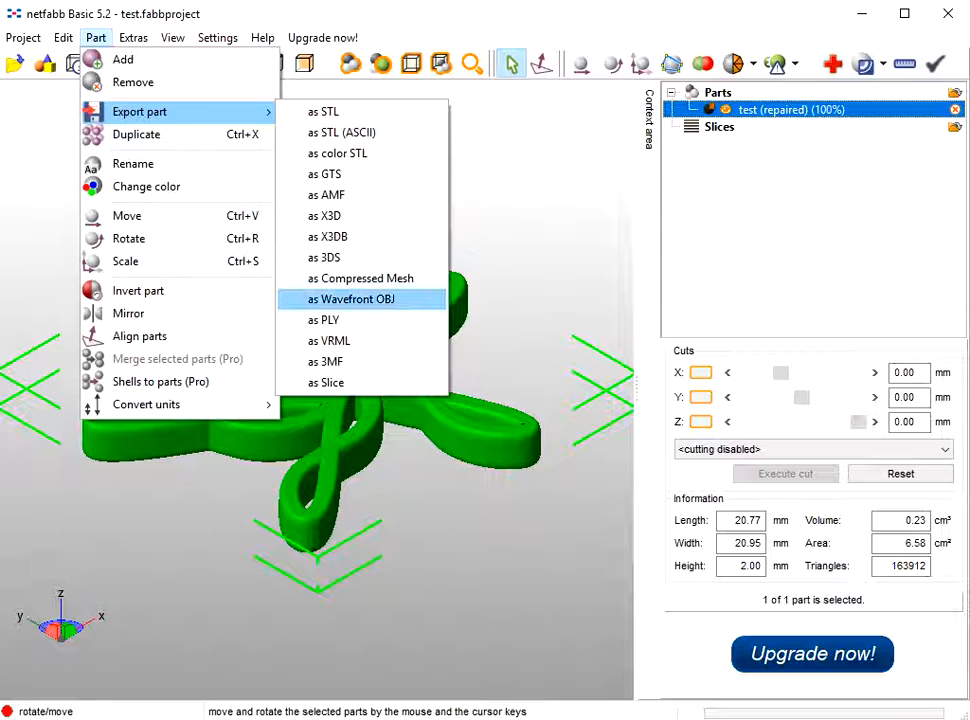
left_click(350, 299)
left_click(203, 178)
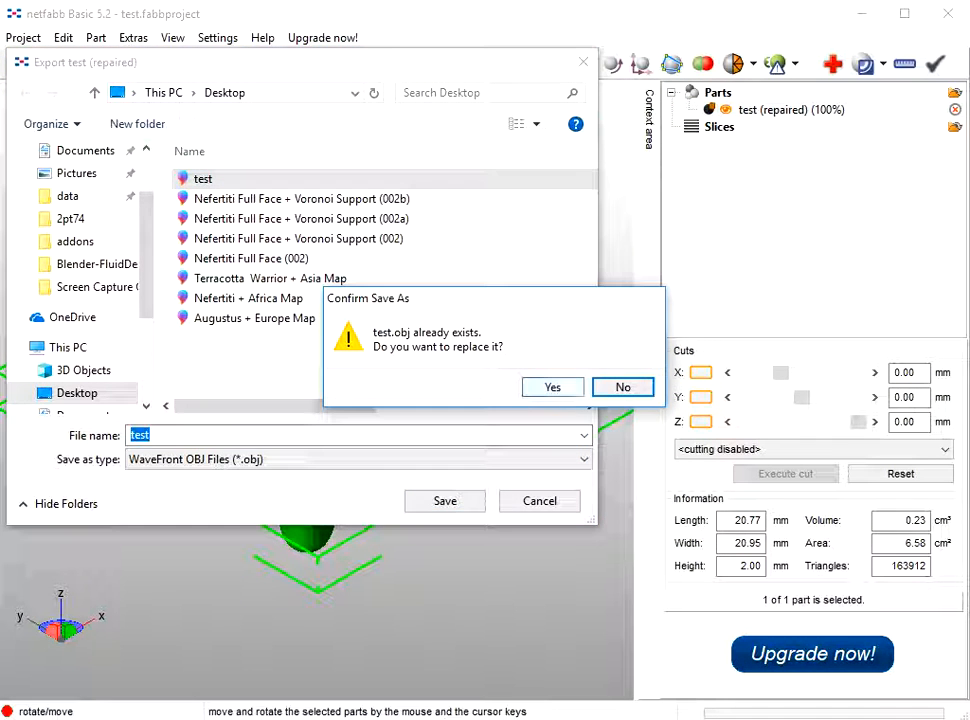
left_click(553, 387)
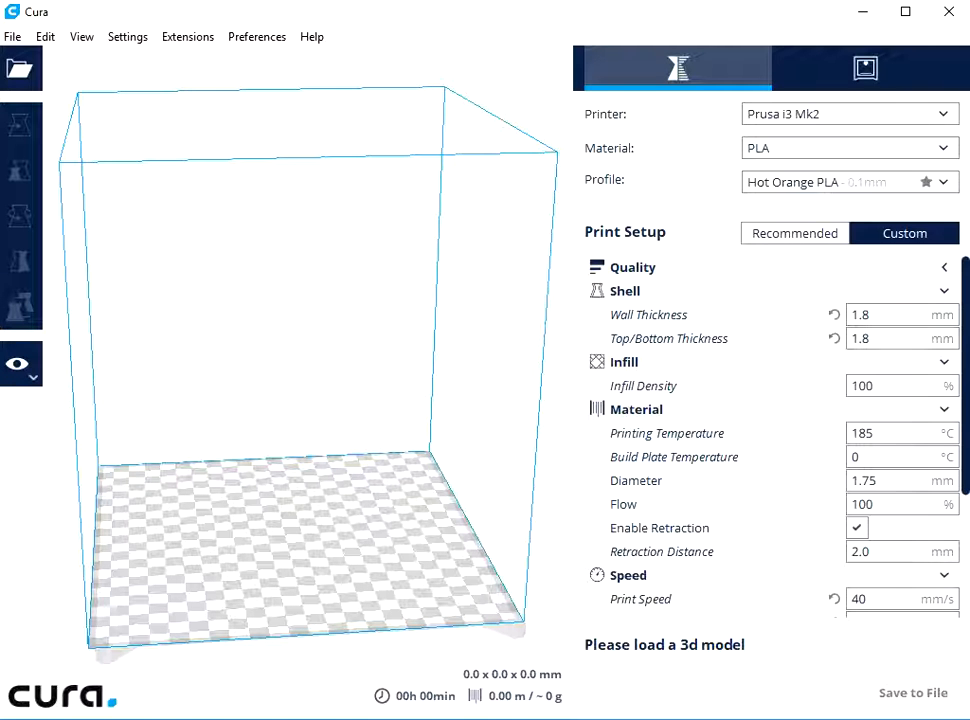
- Switch to Cura and load the repaired test model onto the build plate
left_click(12, 37)
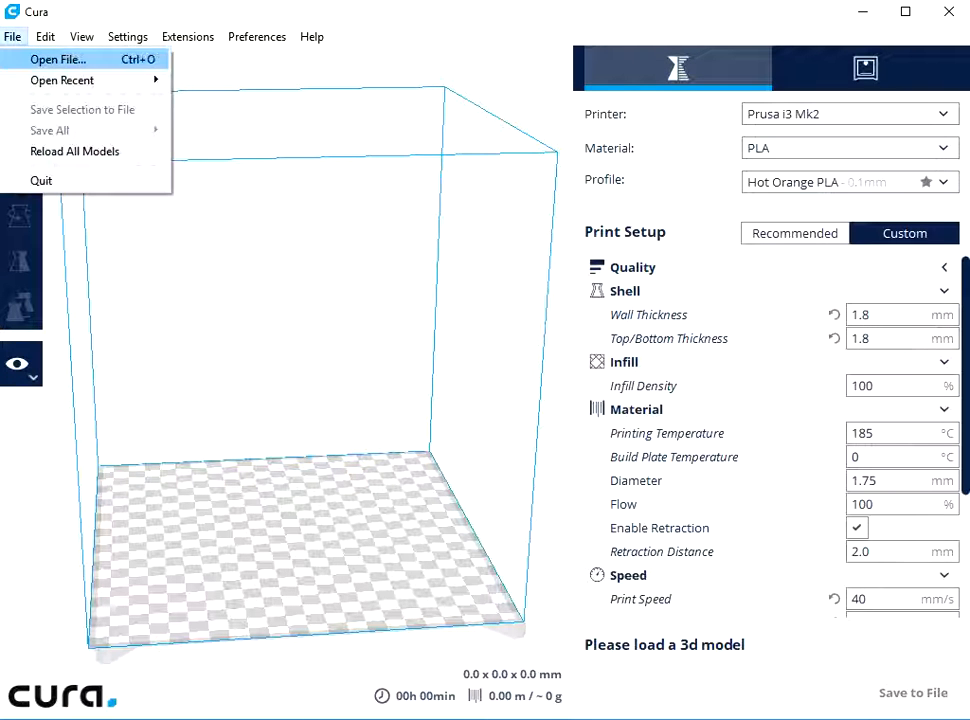
left_click(58, 59)
double_click(322, 158)
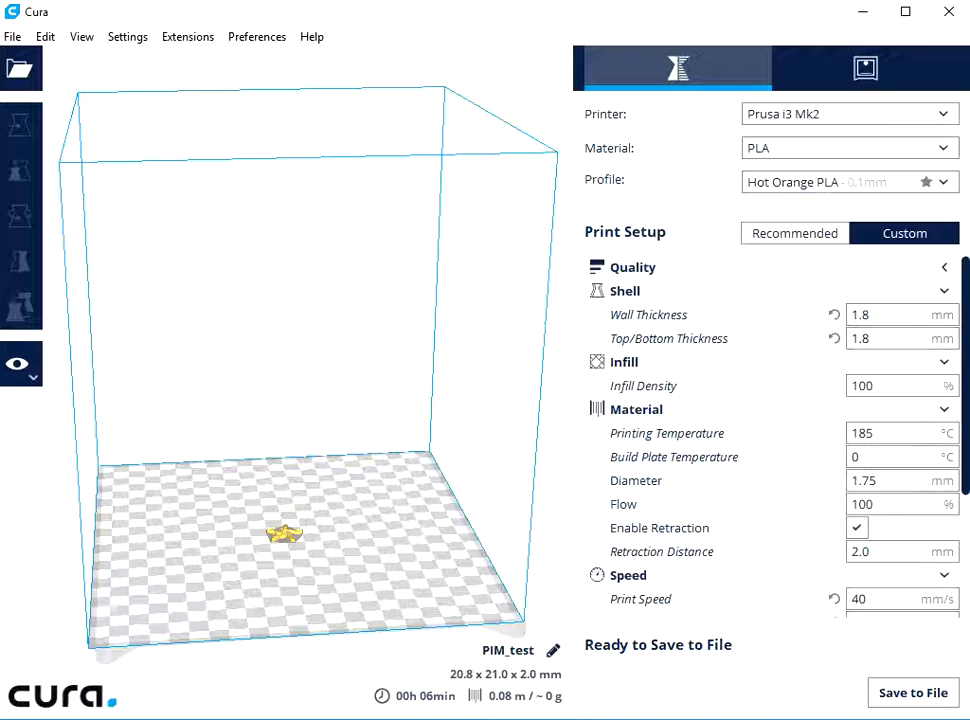
- Switch to Blender, reduce the Set the Columns array count to 1 and raise it one by one to 7
left_click(703, 718)
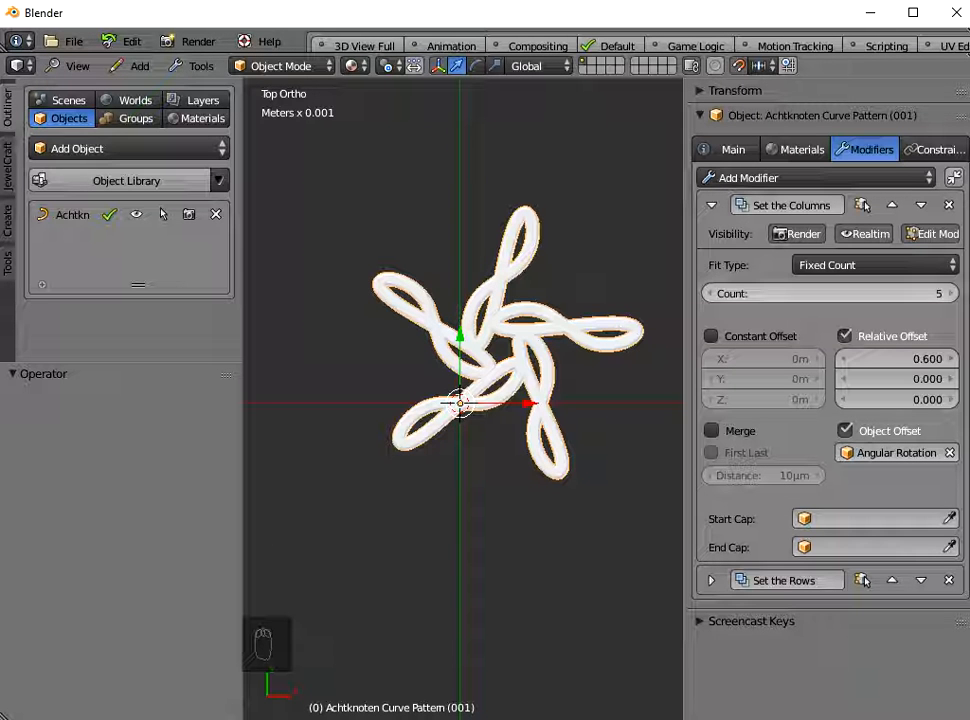
left_click(710, 294)
left_click(710, 294)
left_click(710, 294)
left_click(710, 294)
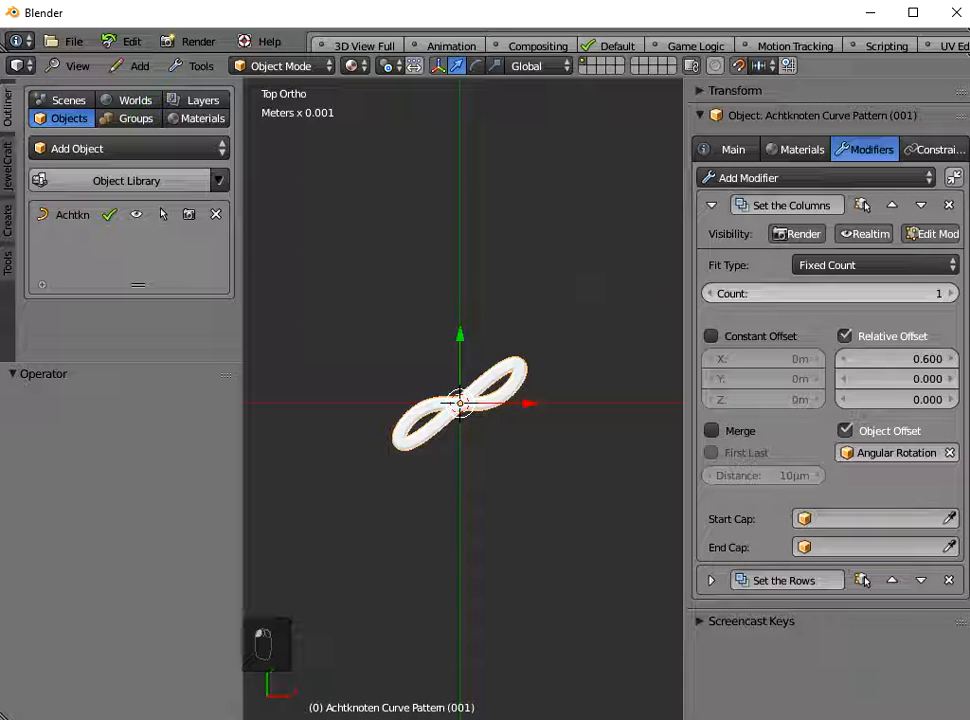
left_click(951, 294)
left_click(951, 294)
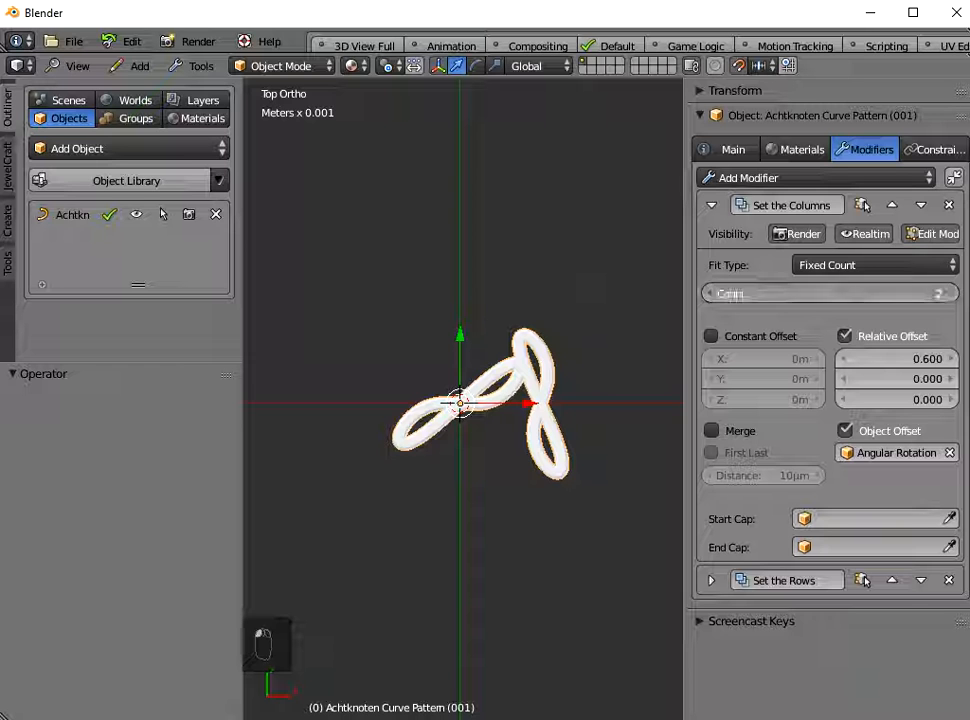
left_click(951, 294)
left_click(951, 294)
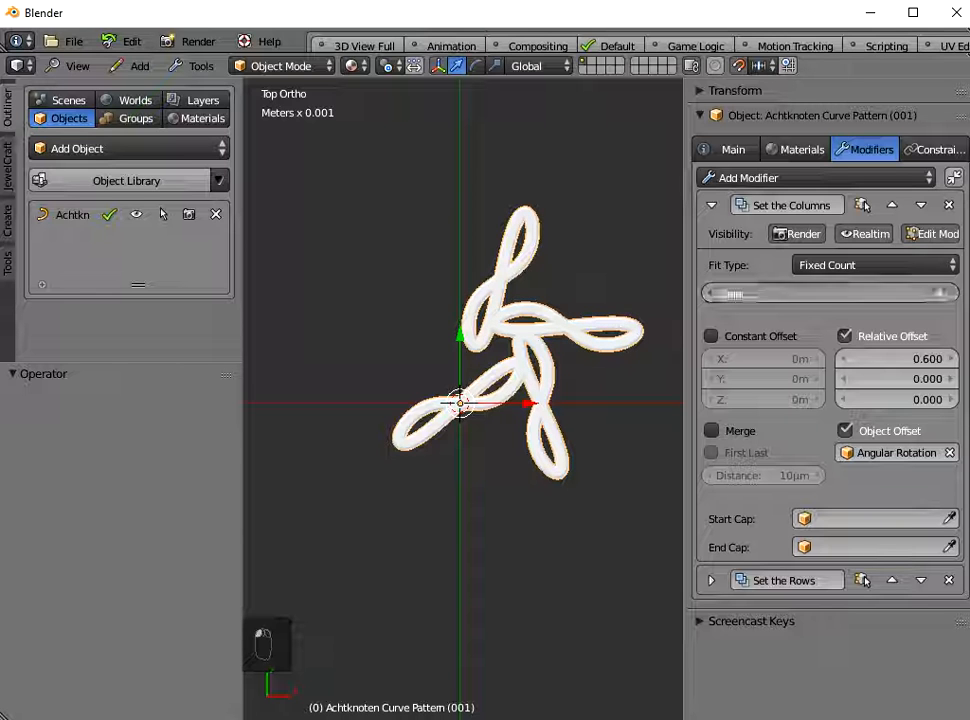
left_click(951, 294)
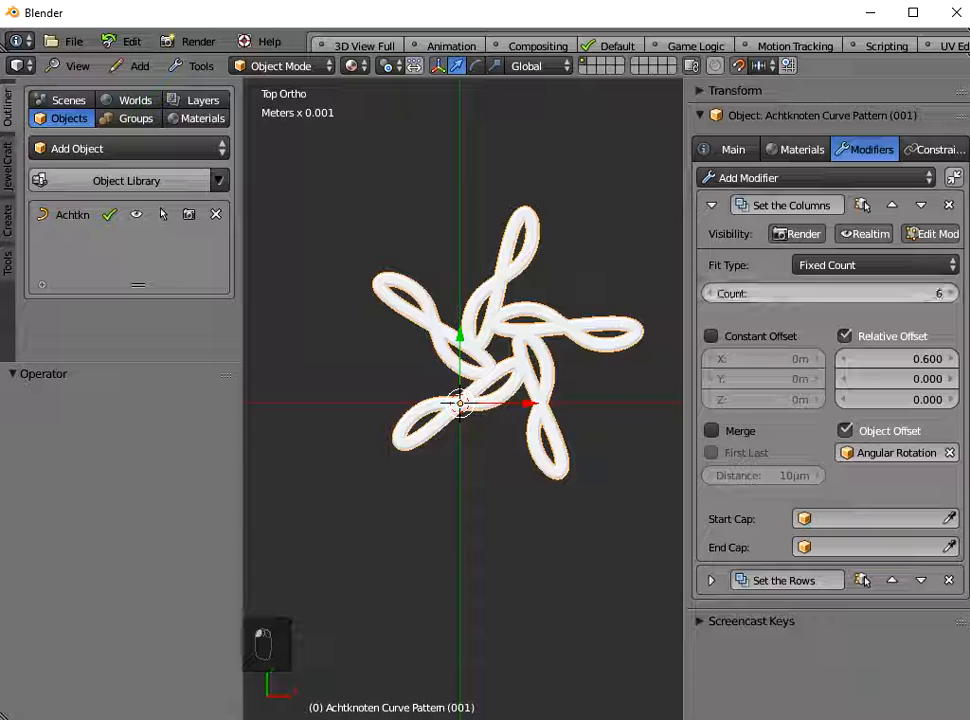
left_click(951, 294)
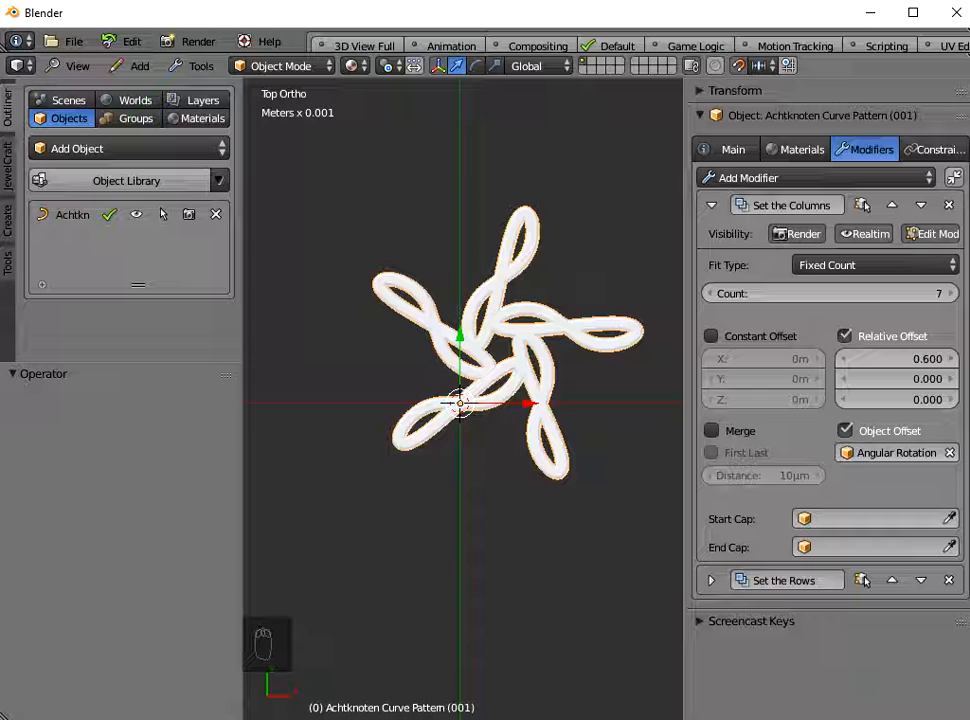
- Reset the column count to 1 and step it up to 7 again to review how each copy is added
left_click_drag(880, 294, 840, 294)
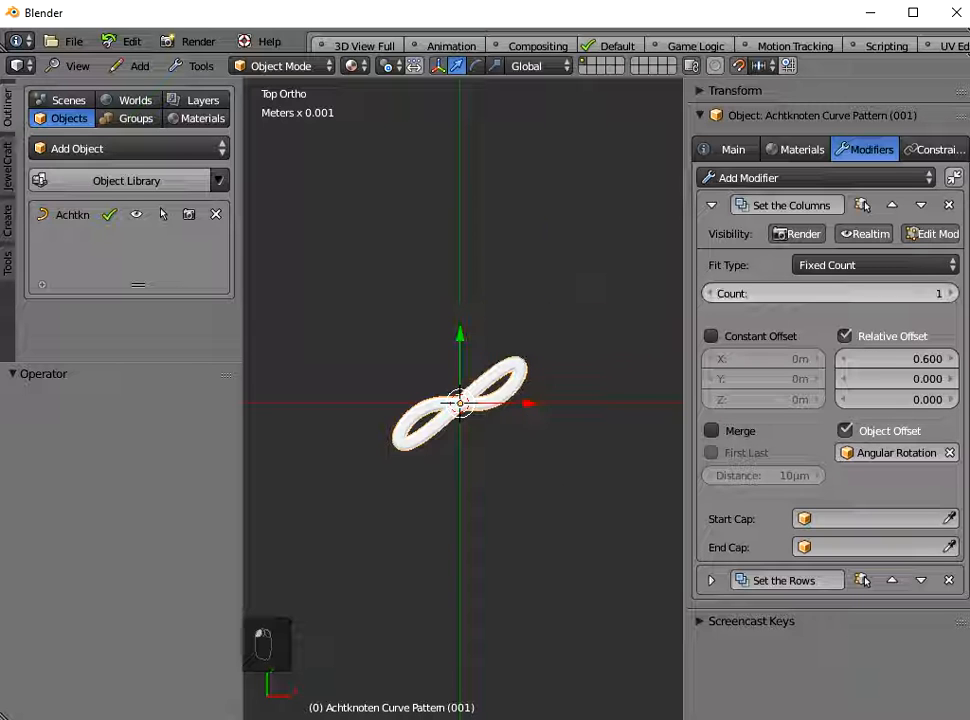
left_click(951, 294)
left_click(951, 294)
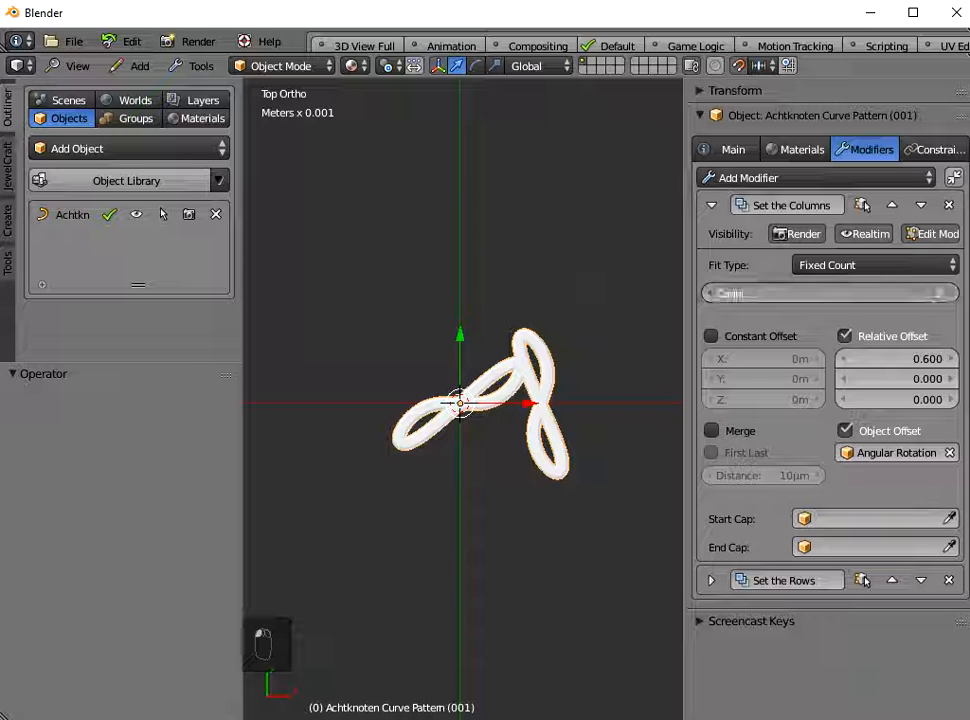
left_click(951, 294)
left_click(951, 294)
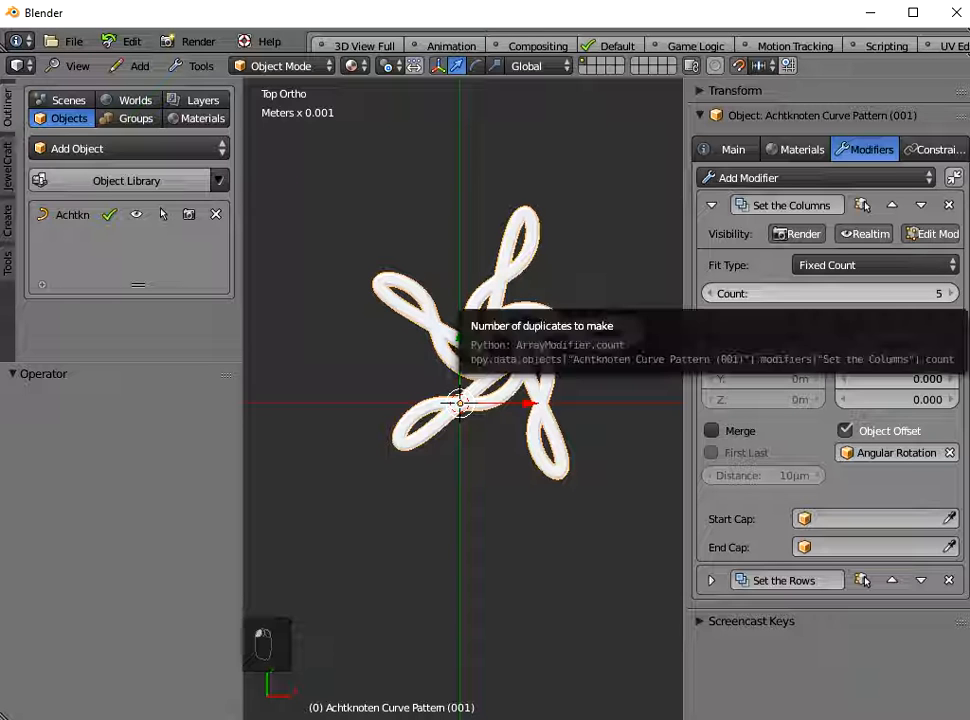
left_click(951, 294)
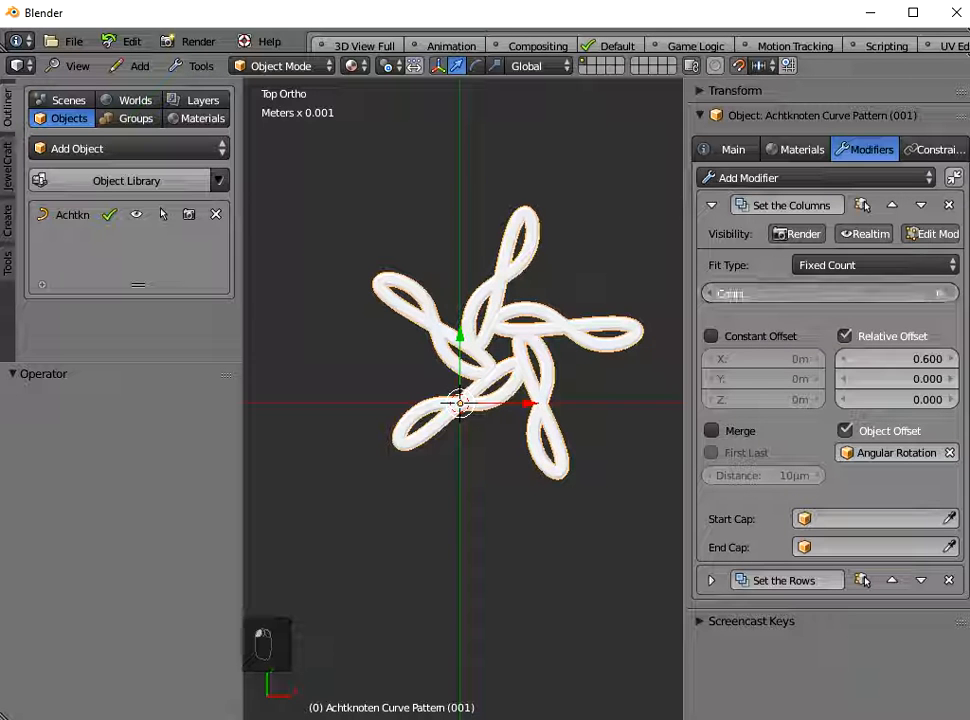
left_click(951, 294)
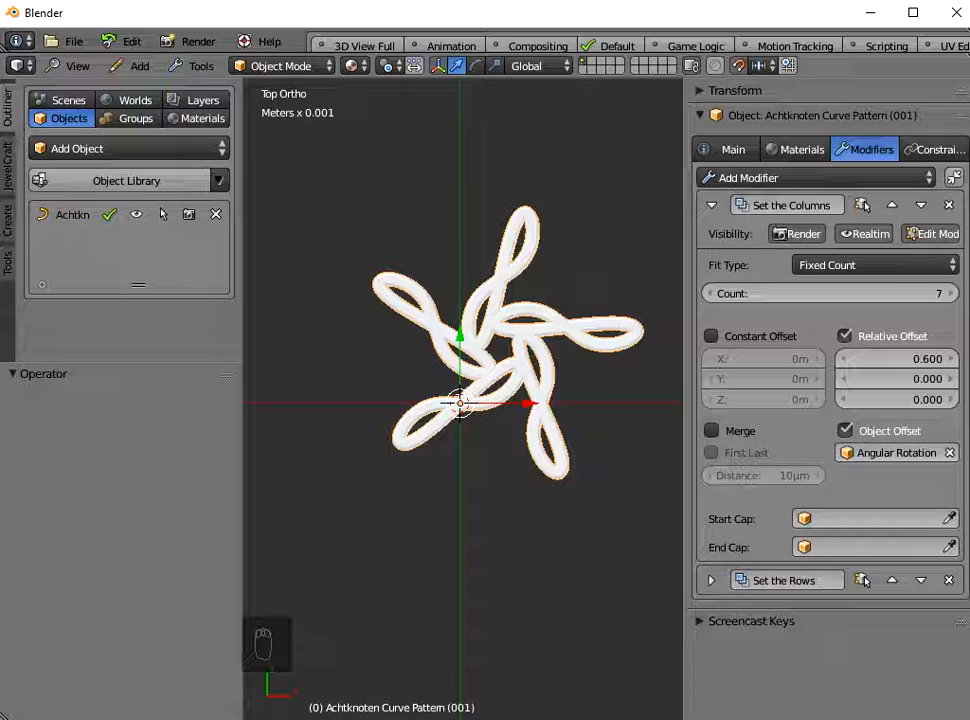
- Export the pattern with the column count of 7 as a Wavefront (.obj) file
left_click(72, 42)
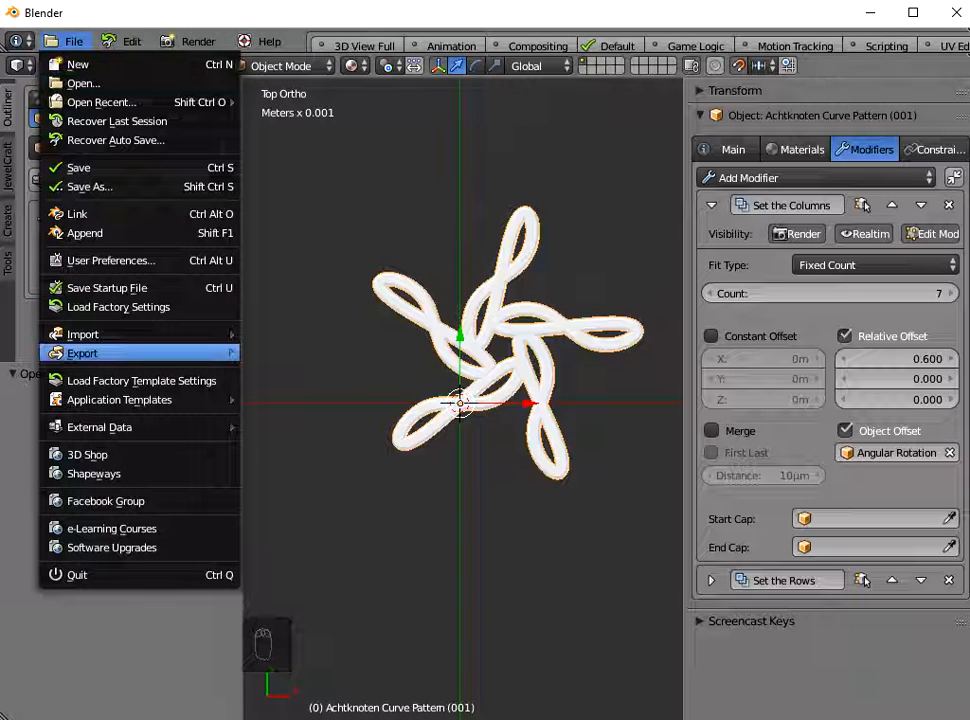
mouse_move(140, 353)
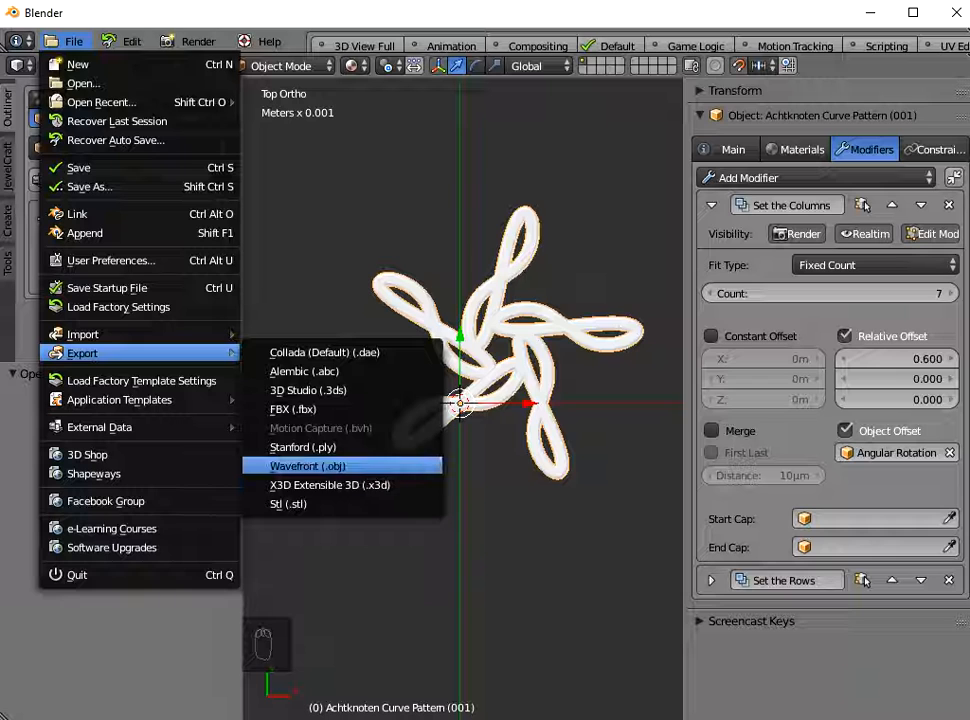
left_click(307, 466)
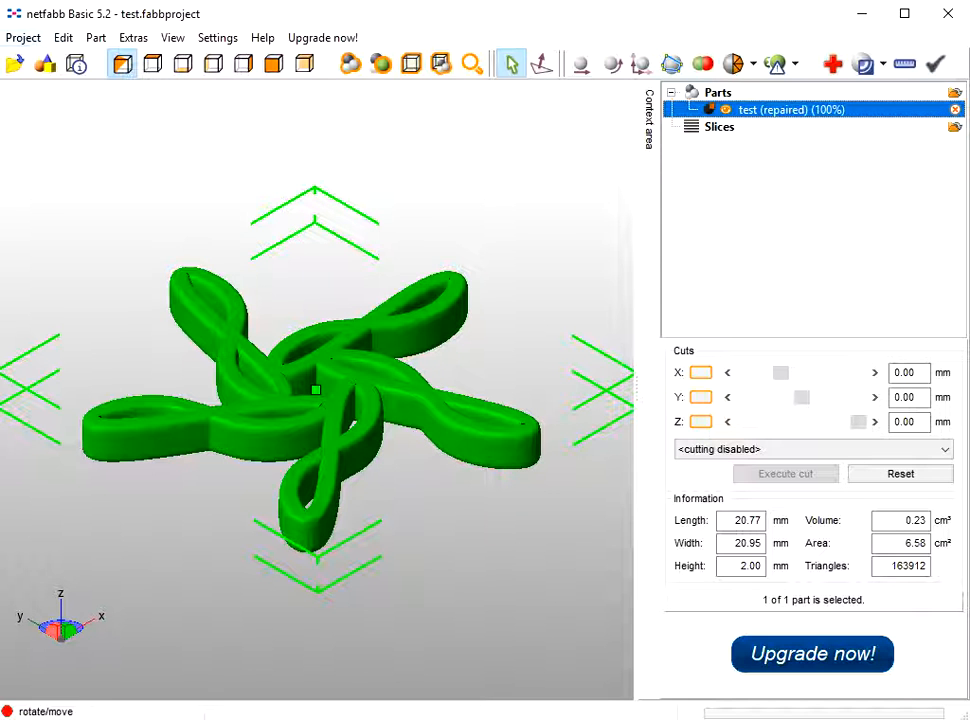
- Switch to netfabb, start a new project in place of the current one and open the newly exported test model
key("alt+p")
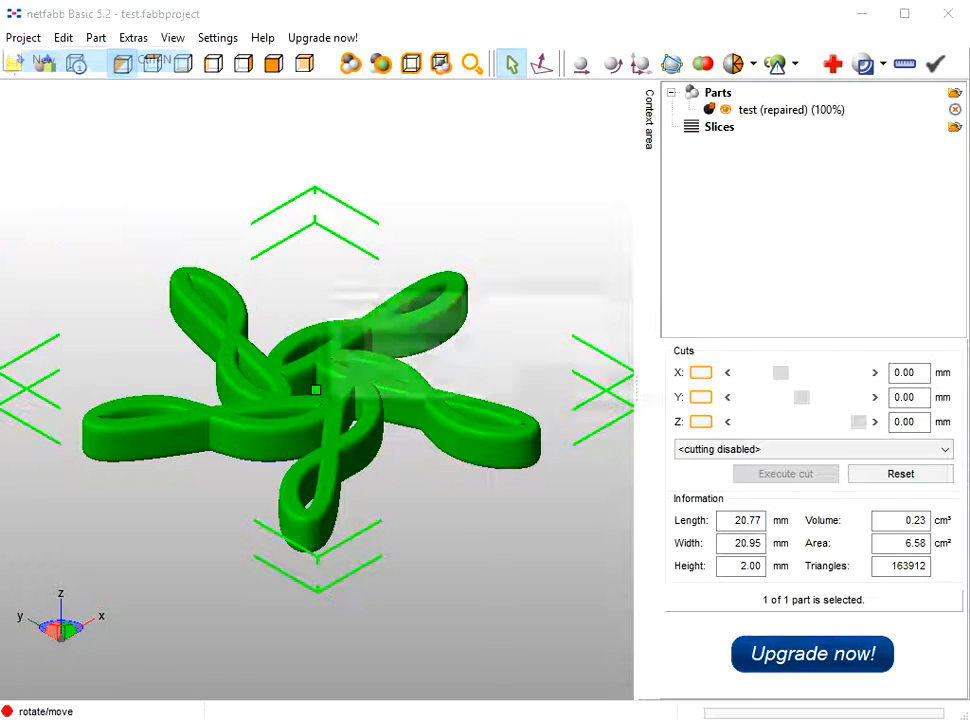
left_click(552, 383)
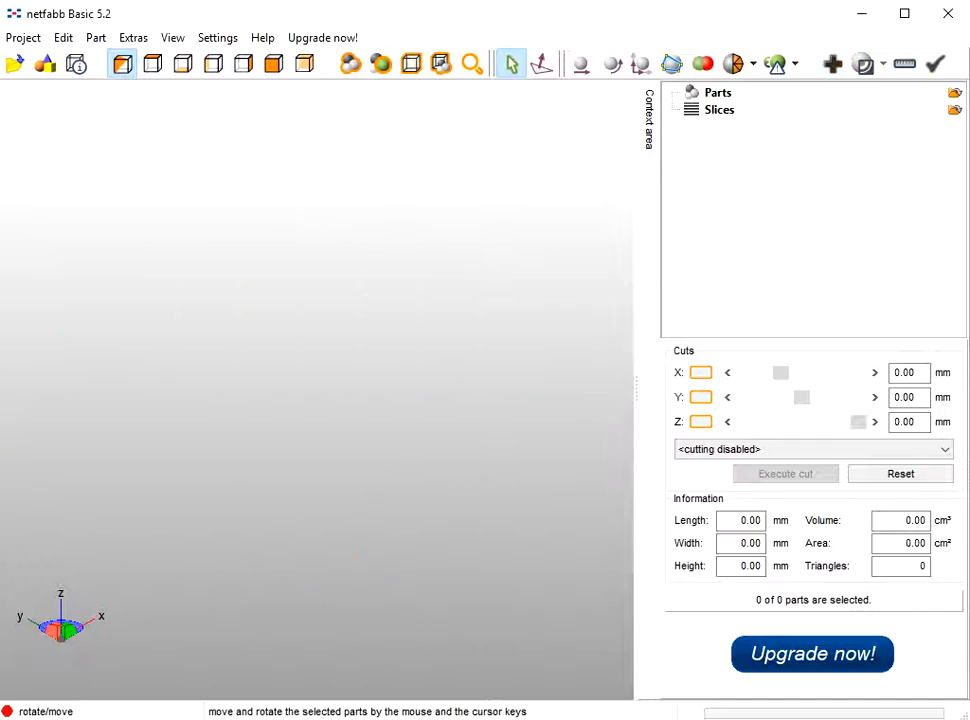
left_click(23, 38)
left_click(46, 82)
double_click(324, 179)
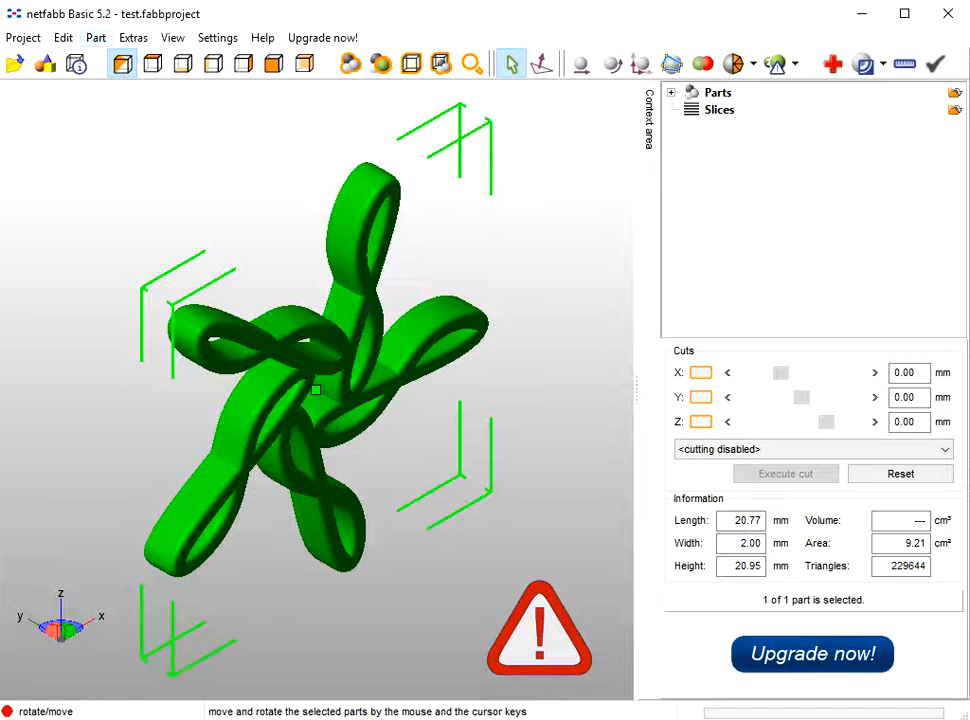
- Rotate the newly opened test part 90° about the X axis so that it lies flat
left_click(96, 38)
left_click(128, 238)
left_click(547, 371)
left_click(379, 404)
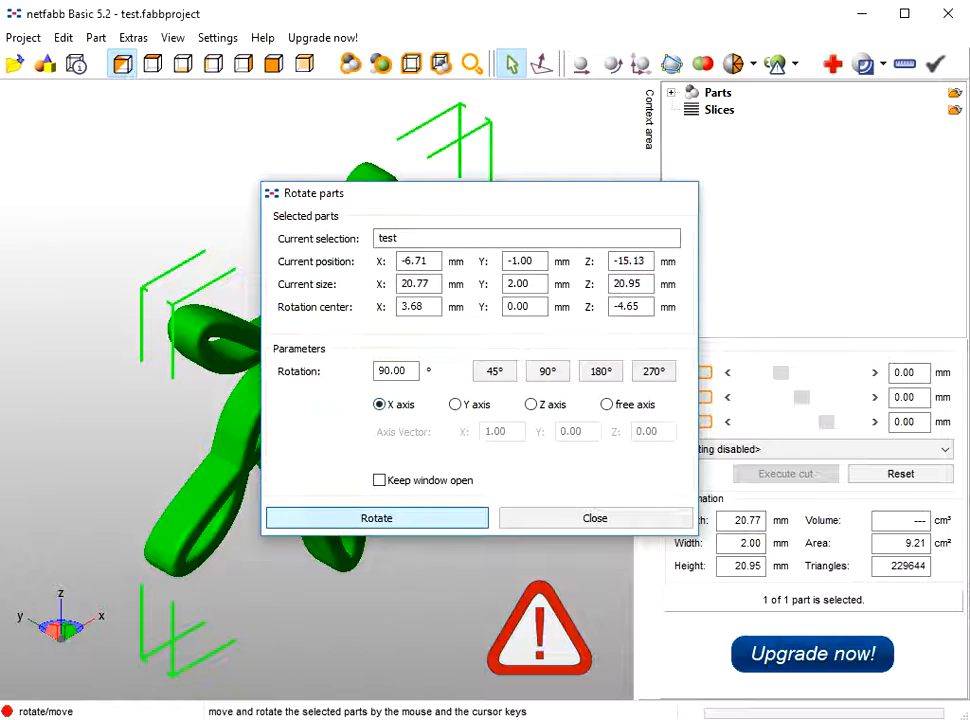
left_click(376, 518)
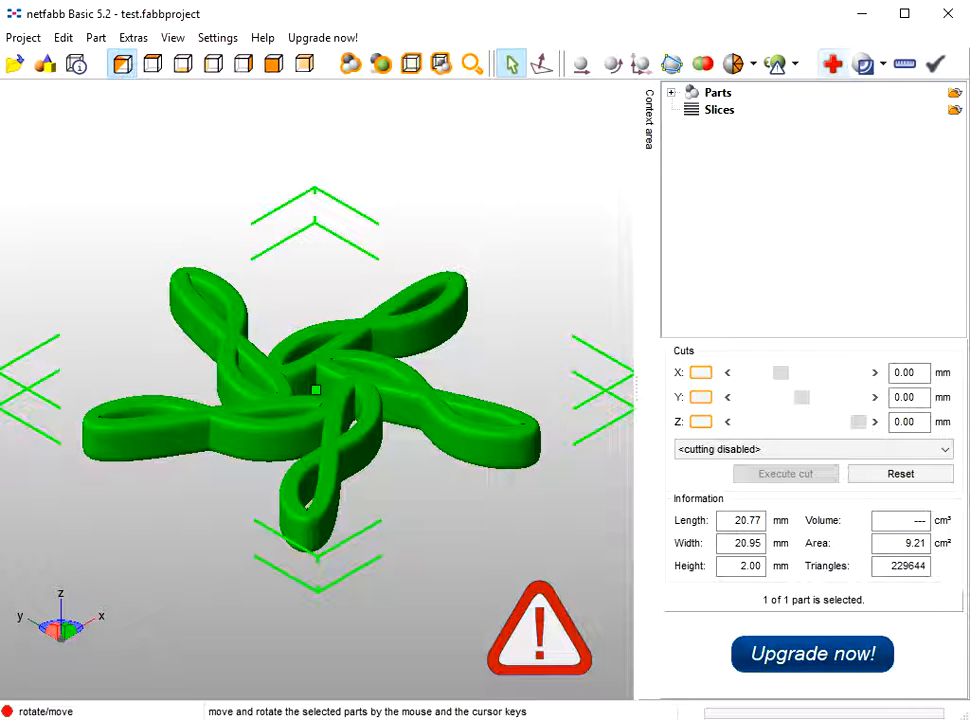
- Run the default repair on the rotated part, checking border edges and holes before and after, and apply it, removing the old part
left_click(832, 63)
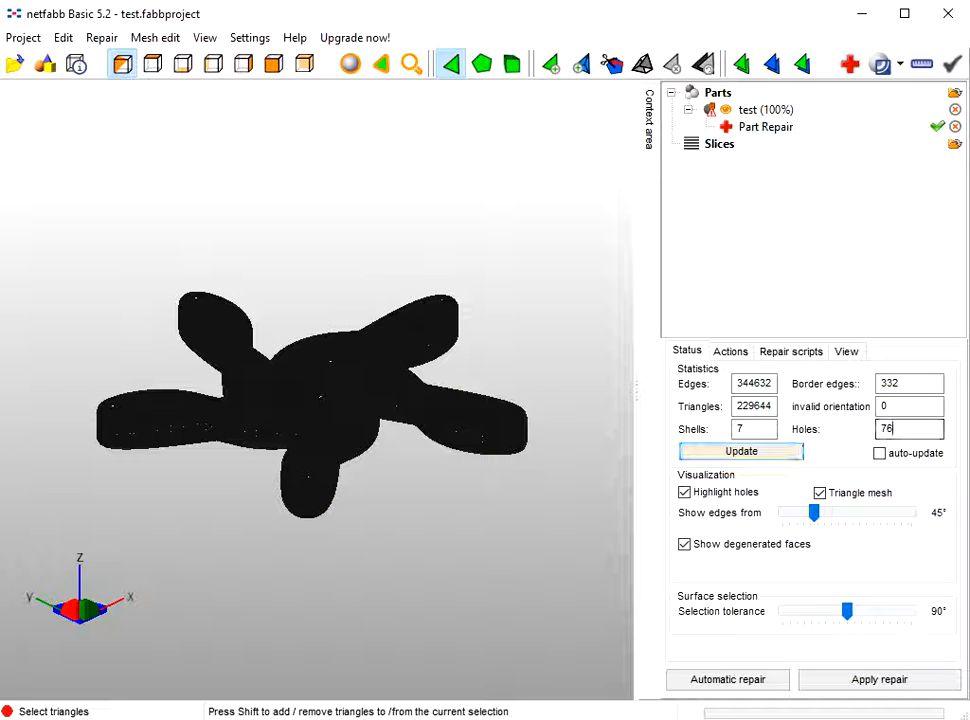
left_click(909, 429)
left_click(909, 384)
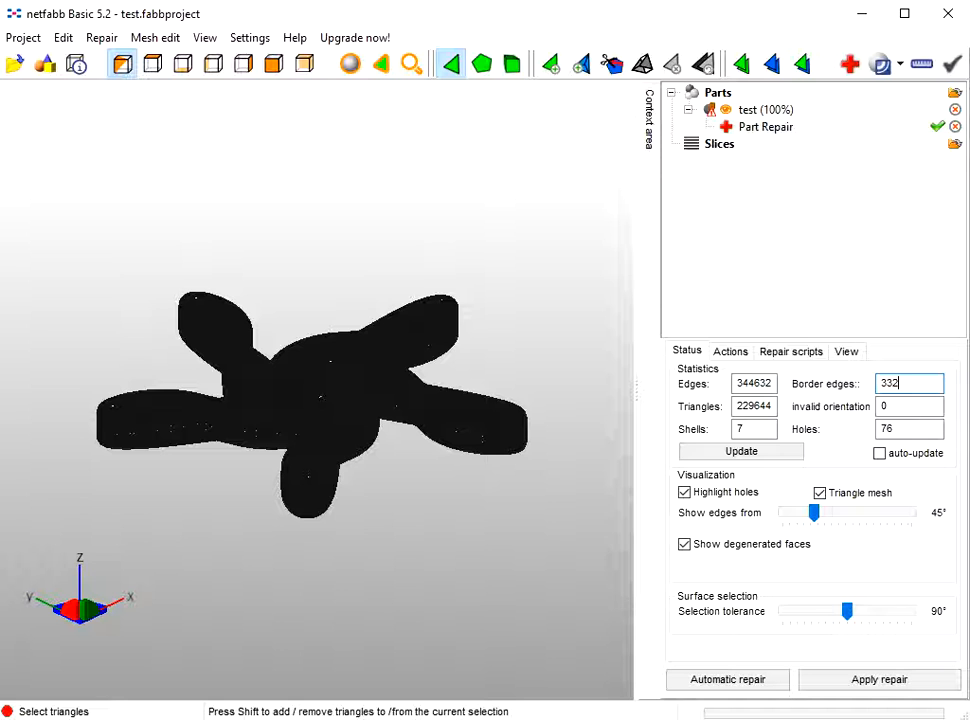
left_click(727, 679)
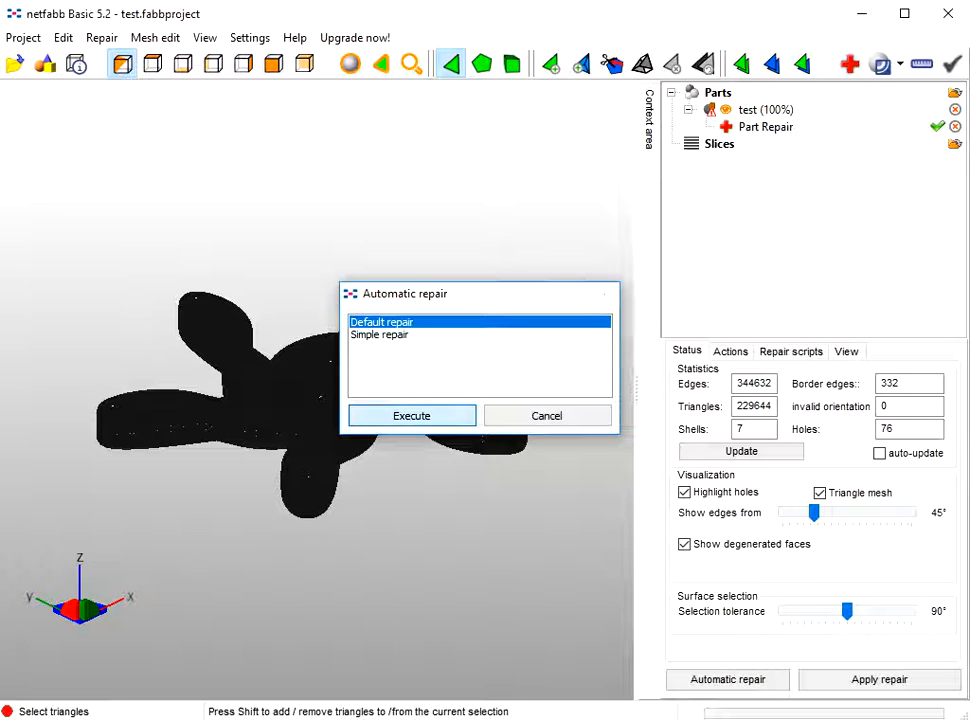
key("Return")
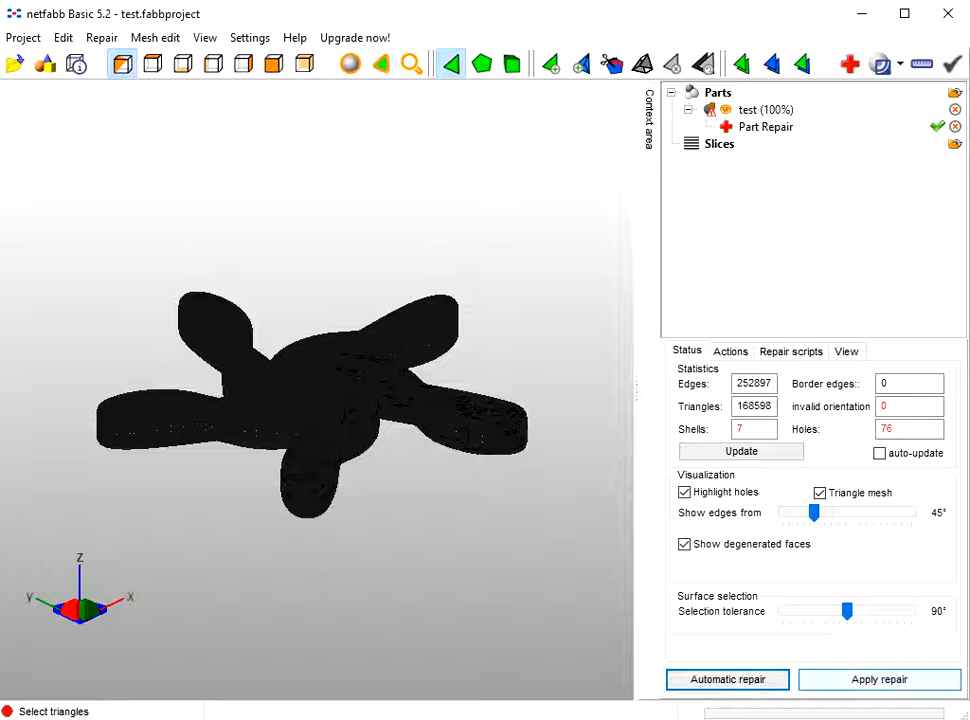
left_click(741, 451)
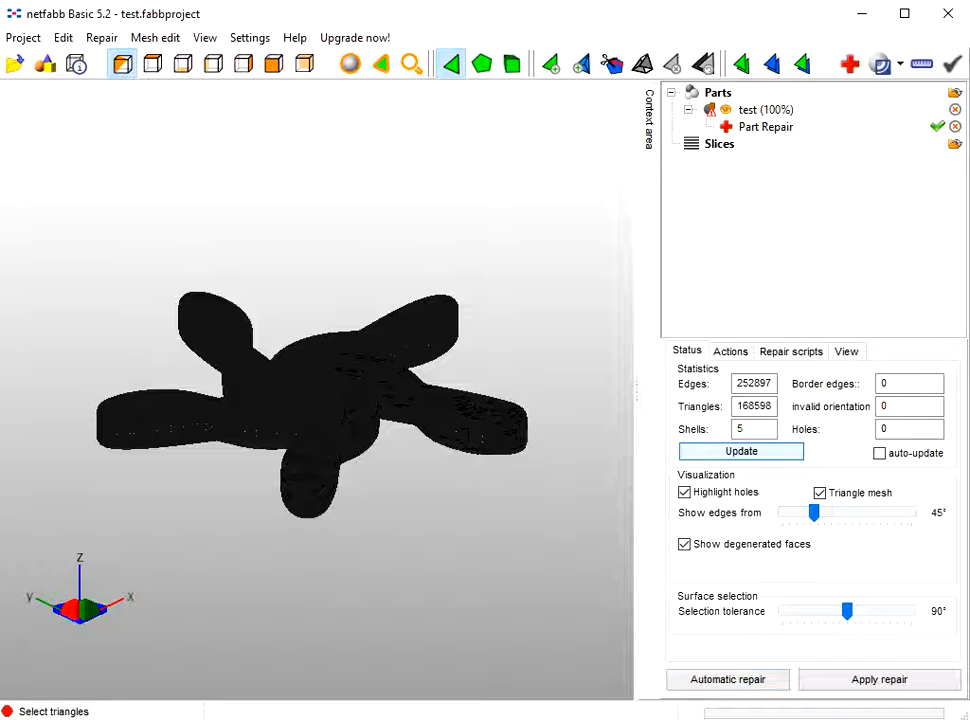
left_click(879, 680)
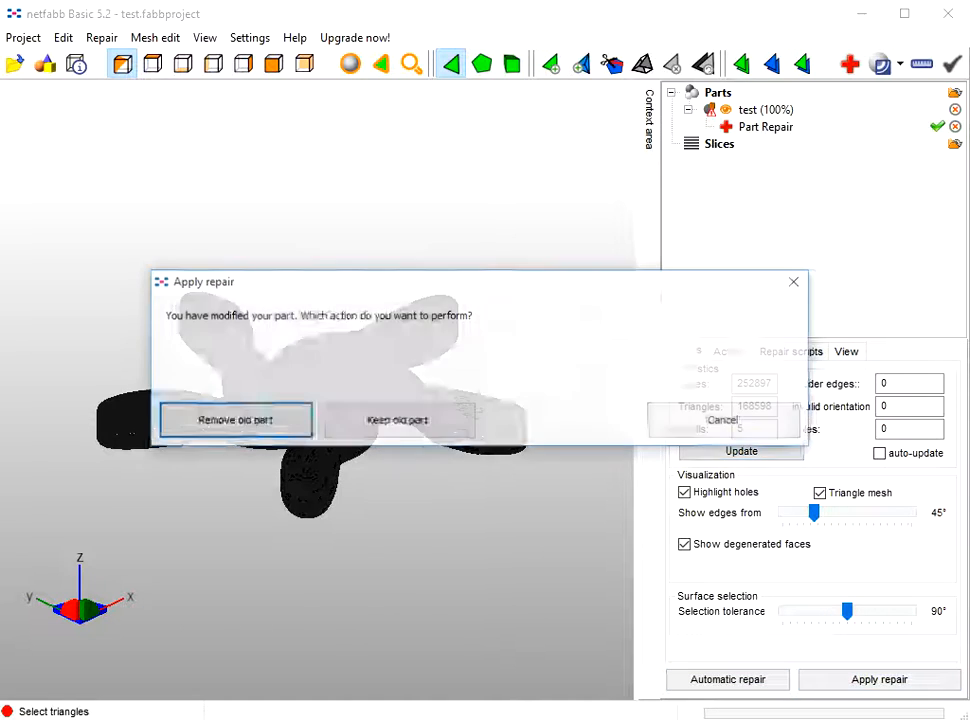
left_click(234, 420)
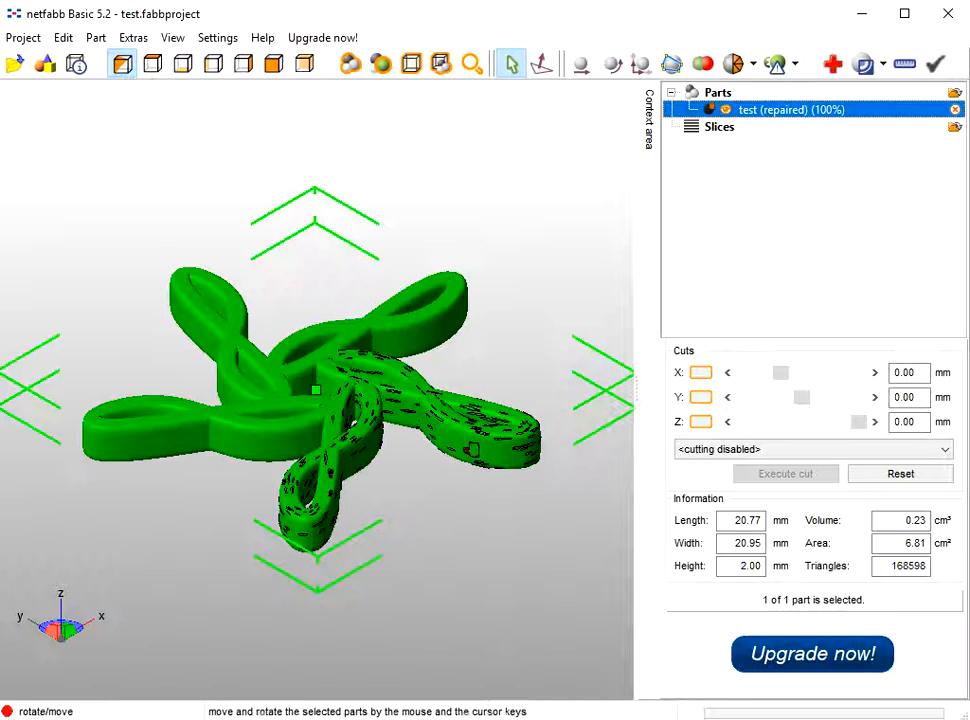
- Examine the surface of the repaired part's arms up close for mesh defects
scroll(316, 390, "up", 3)
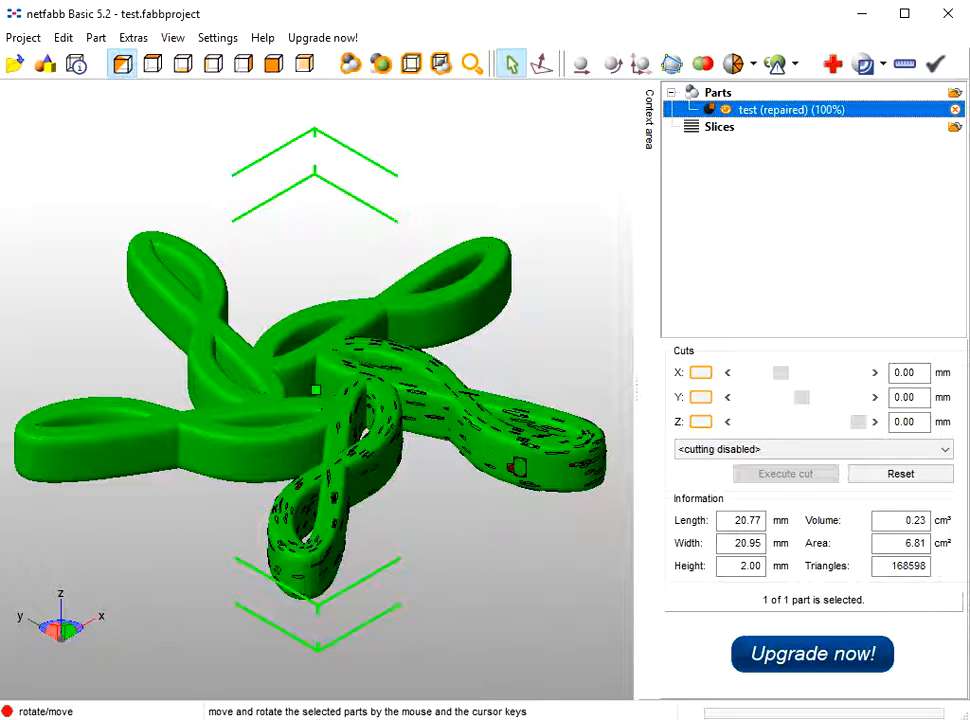
scroll(316, 390, "up", 3)
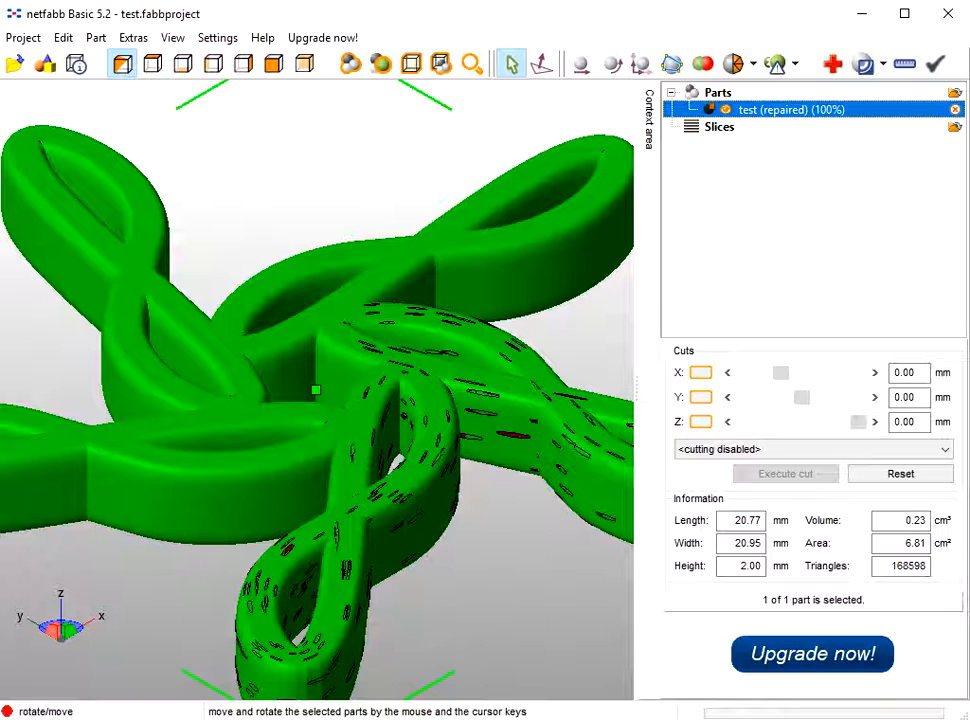
scroll(316, 390, "up", 2)
scroll(316, 390, "down", 5)
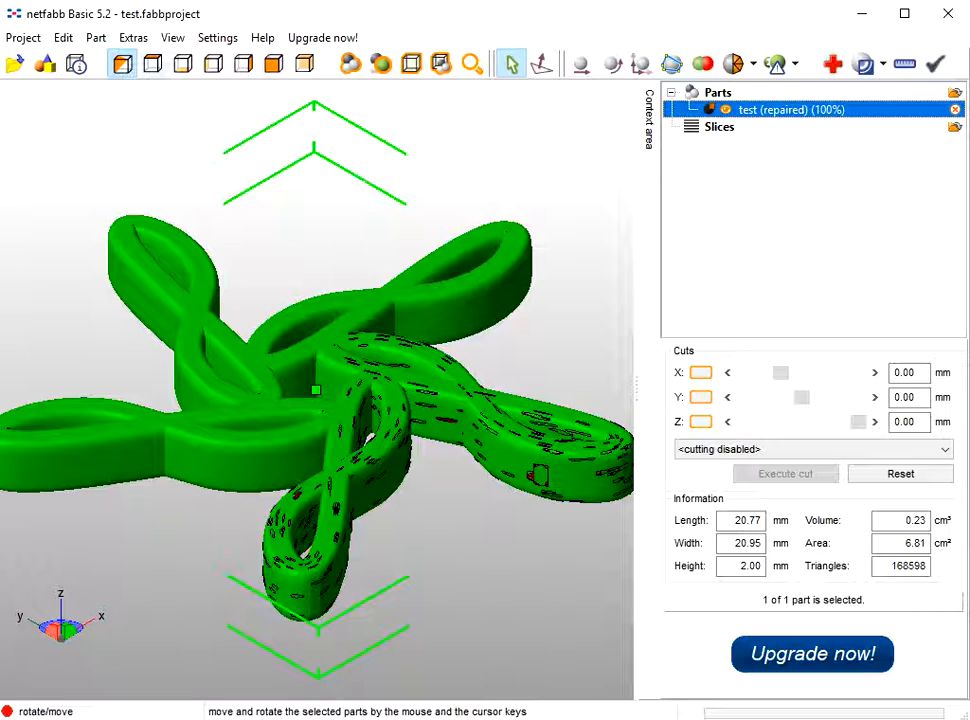
- Export the repaired part as a Wavefront OBJ over the existing test file, optimizing the mesh with a 0.0020 mm tolerance
left_click(96, 37)
mouse_move(180, 111)
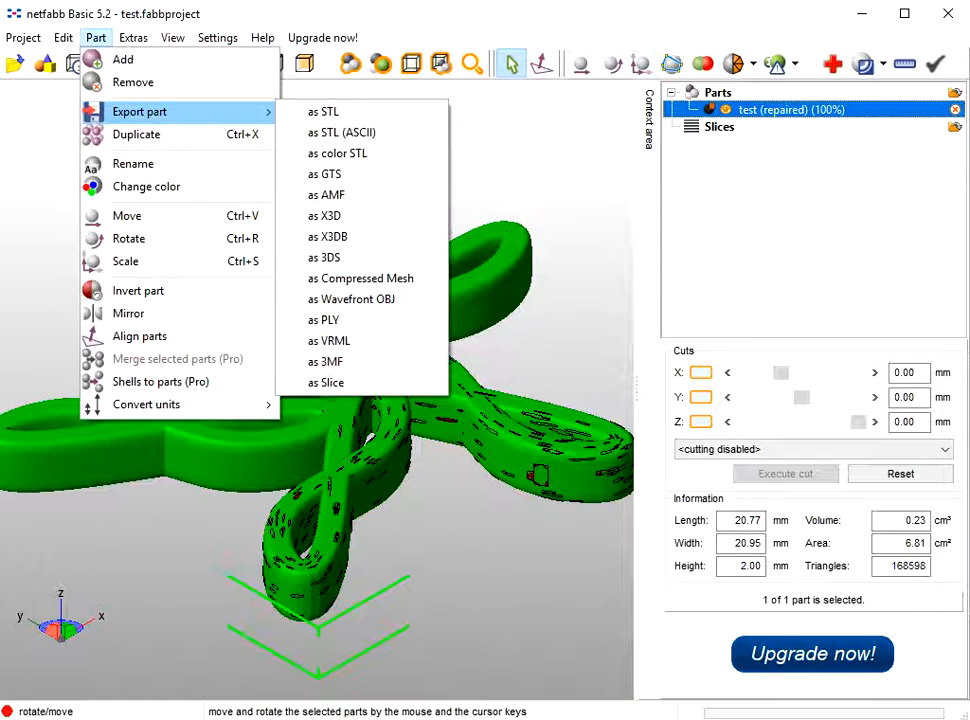
left_click(352, 299)
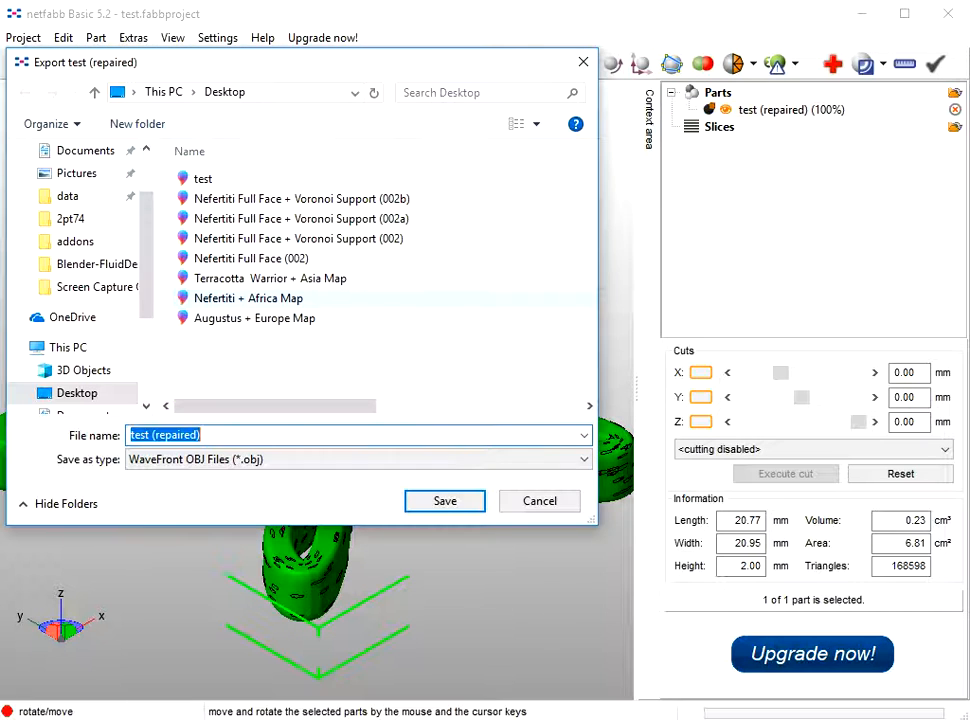
left_click(208, 179)
key("Return")
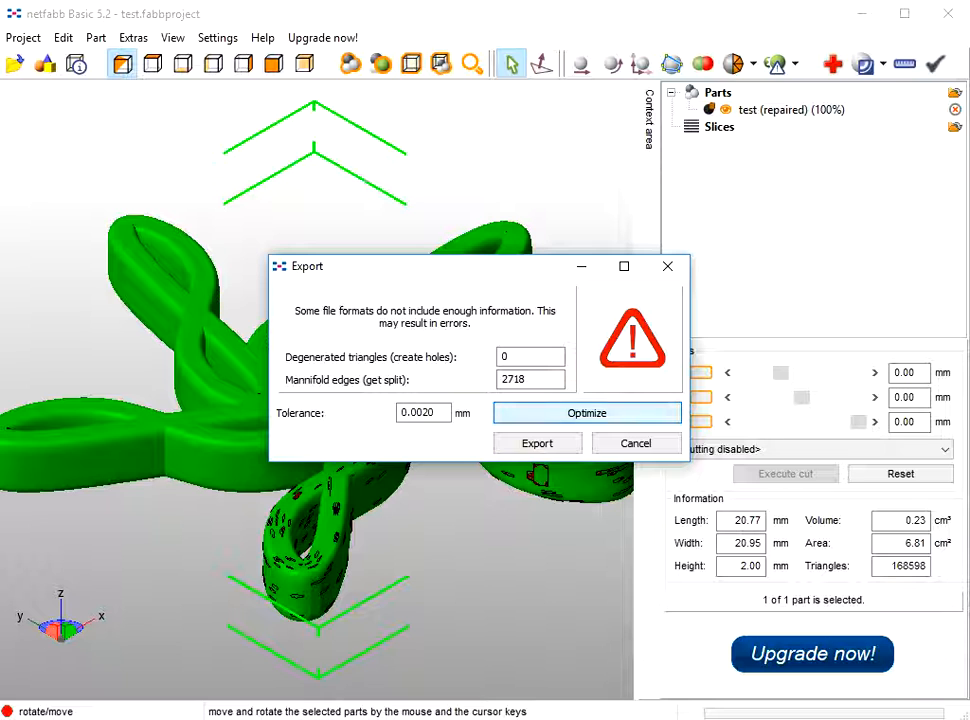
left_click(587, 413)
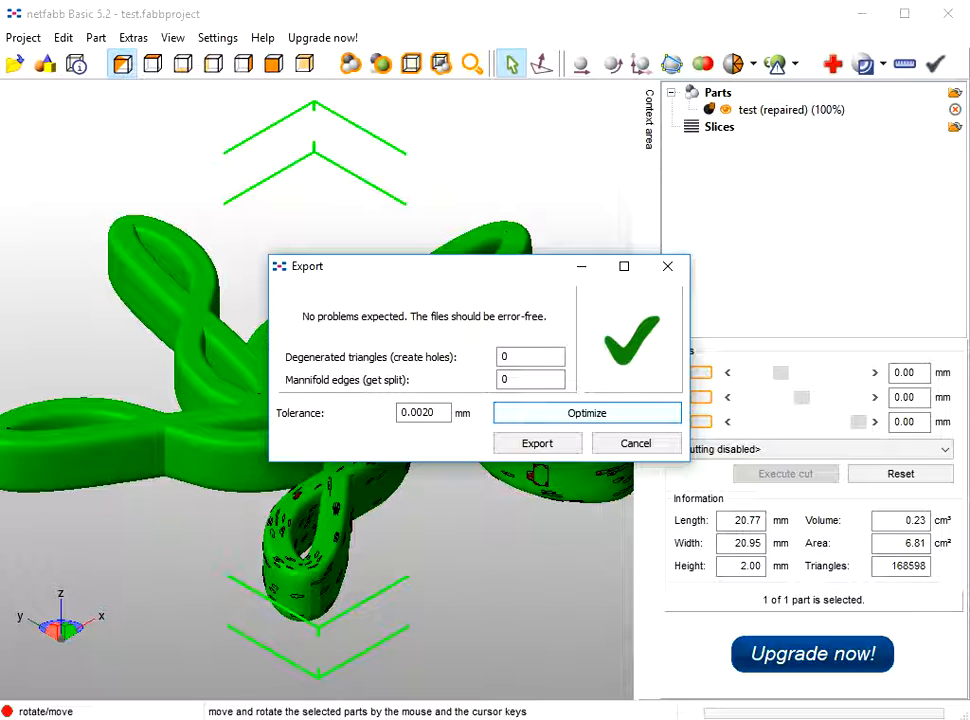
left_click(537, 443)
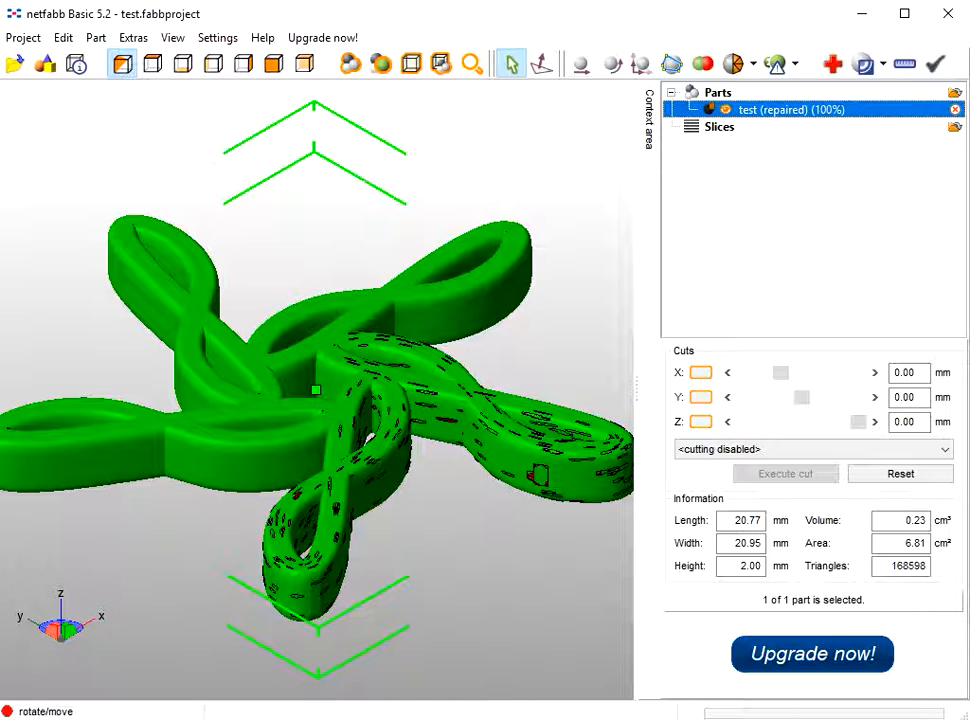
- Inspect the marked arms up close and start a part repair to check its shells, border edges, invalid orientation and holes
scroll(316, 390, "up", 3)
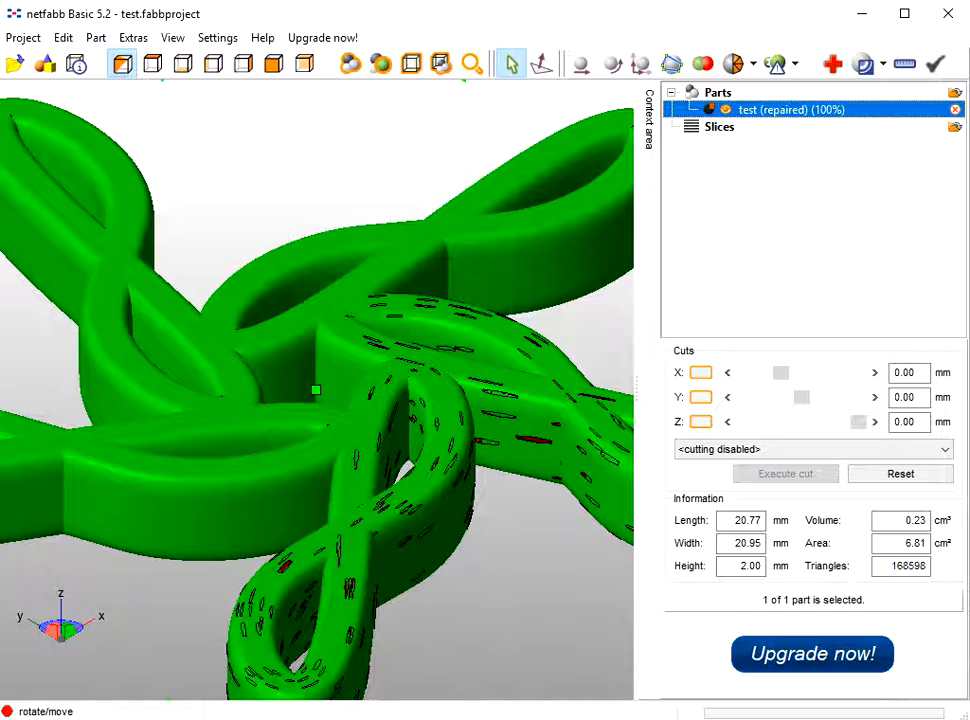
scroll(316, 390, "down", 2)
scroll(316, 390, "down", 2)
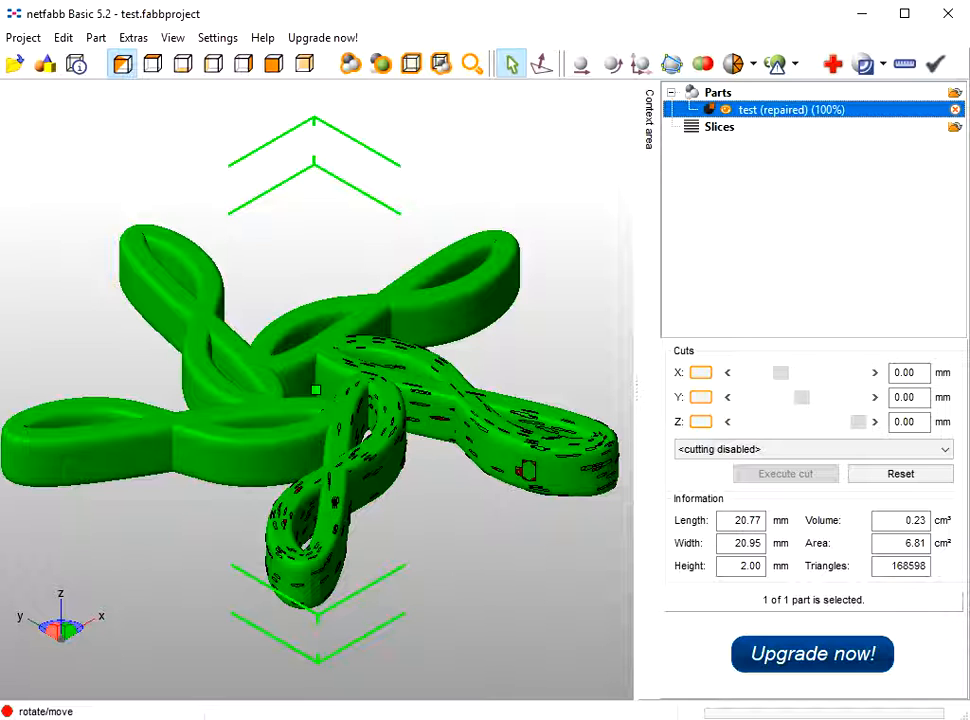
left_click(833, 64)
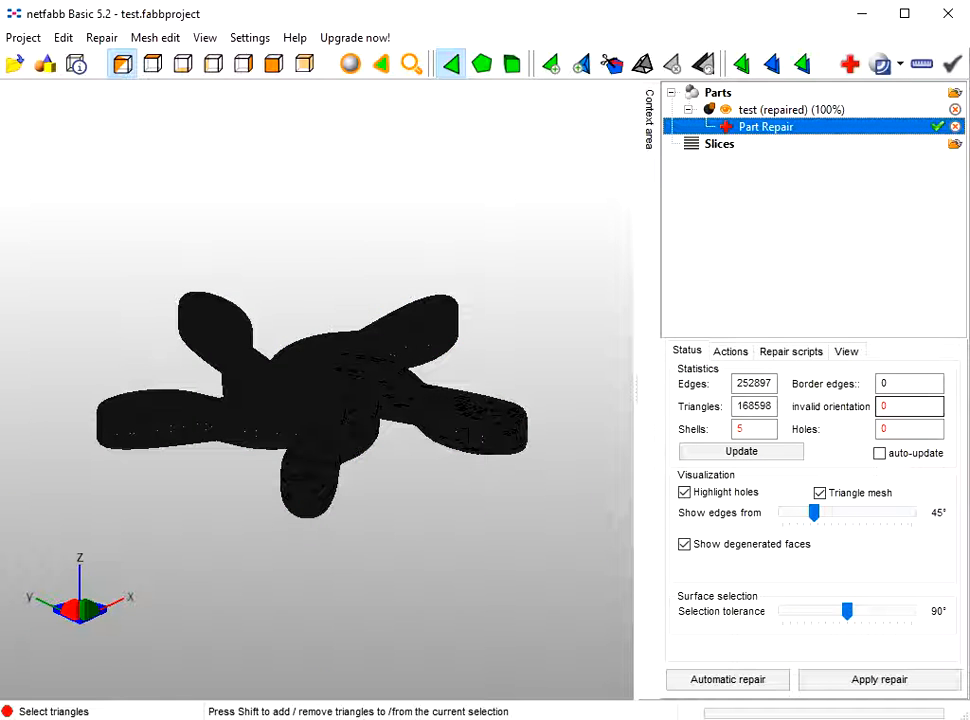
left_click(908, 406)
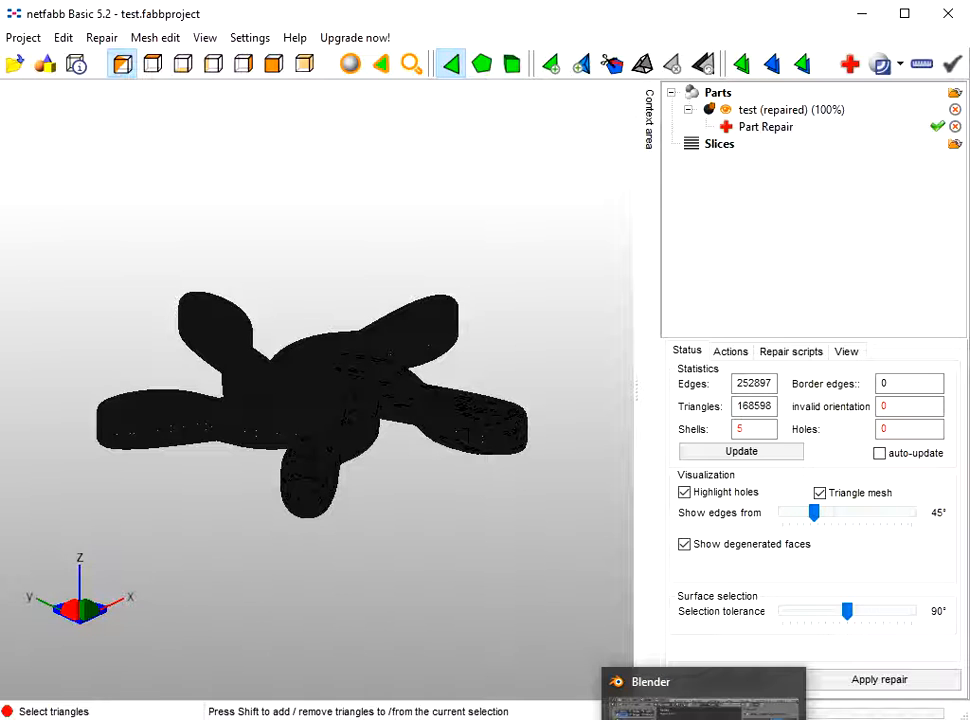
- Switch to Blender to return to the Achtknoten curve pattern's column array settings
left_click(703, 712)
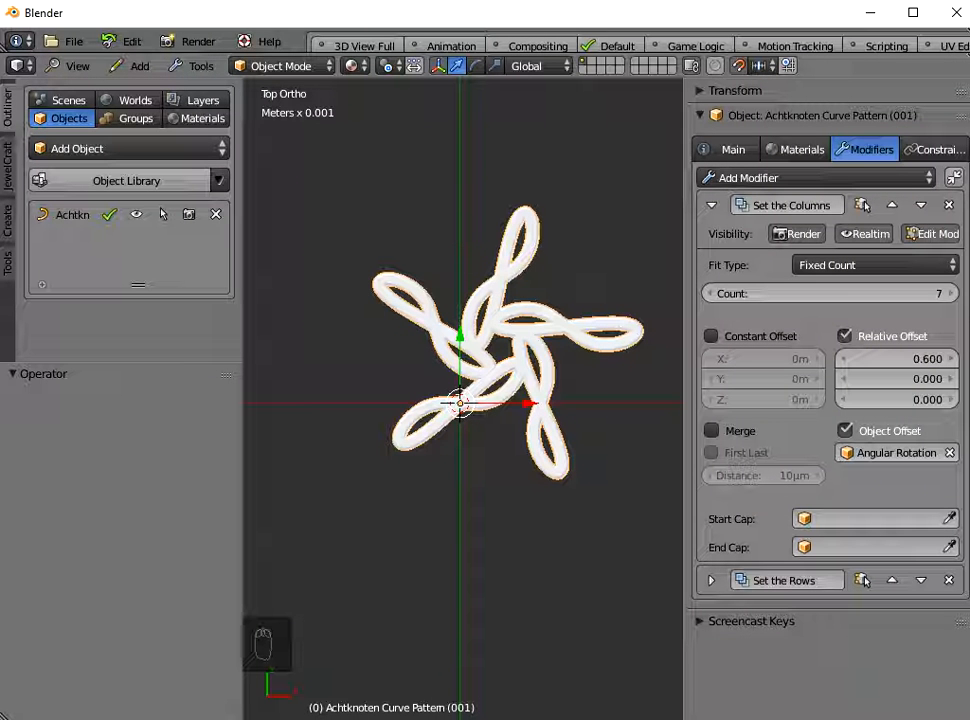